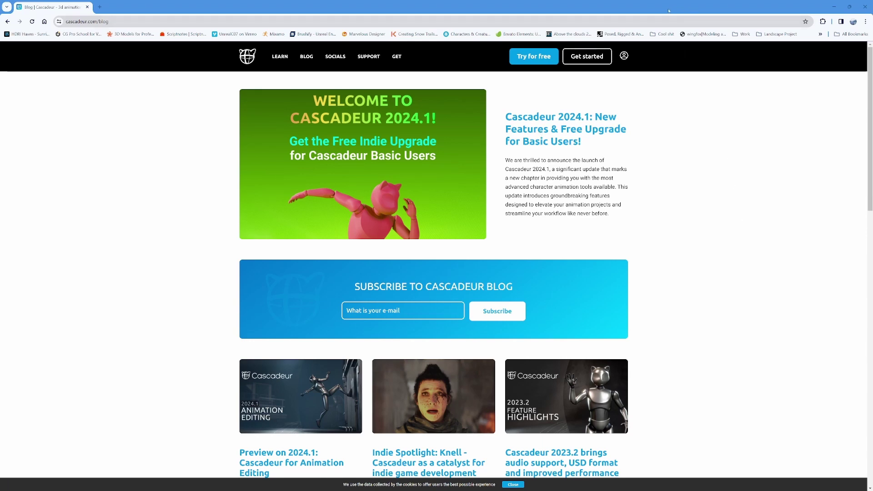
{"action": "left_click_drag", "start_coordinate": [646, 10], "coordinate": [872, 46]}
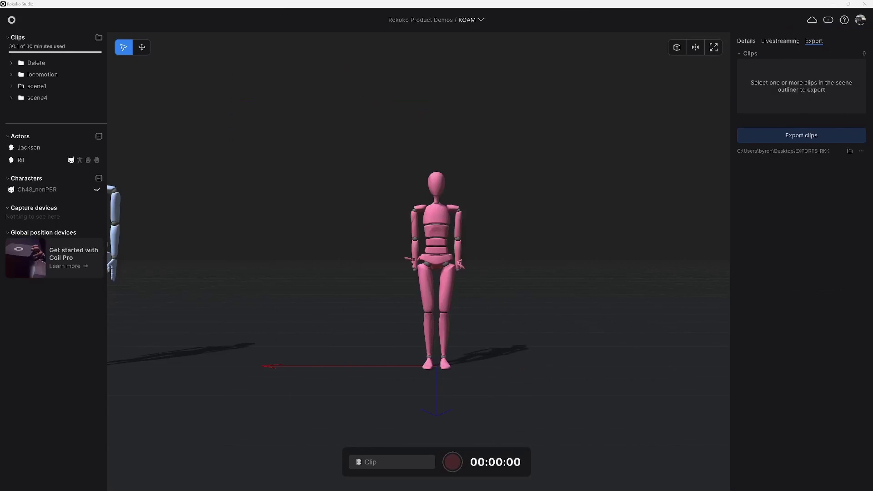
Step: Export the Ril_Kick clip from the locomotion folder as FBX with the Unreal Engine 5 preset and a framerate of 24
{"action": "left_click", "coordinate": [15, 75]}
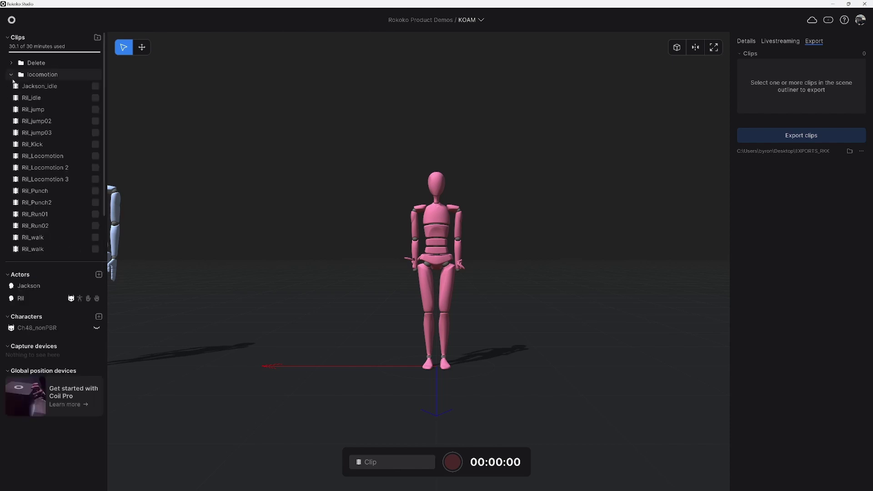
{"action": "left_click", "coordinate": [95, 144]}
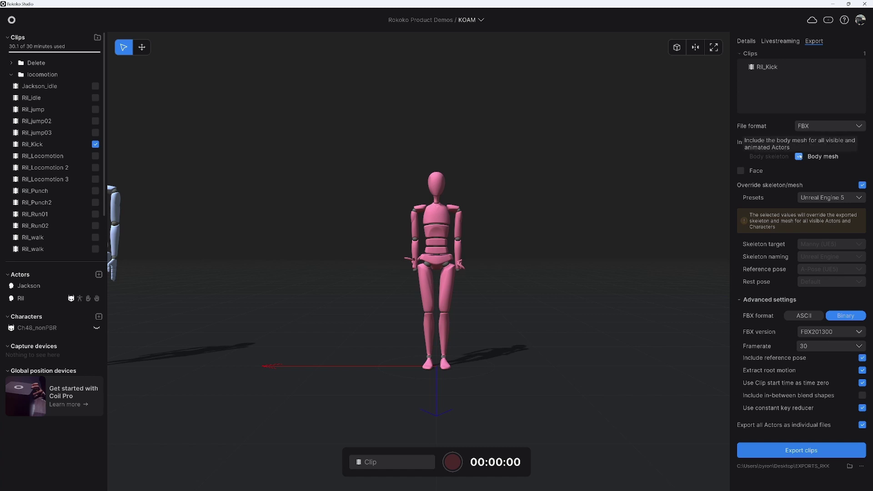
{"action": "left_click", "coordinate": [859, 199]}
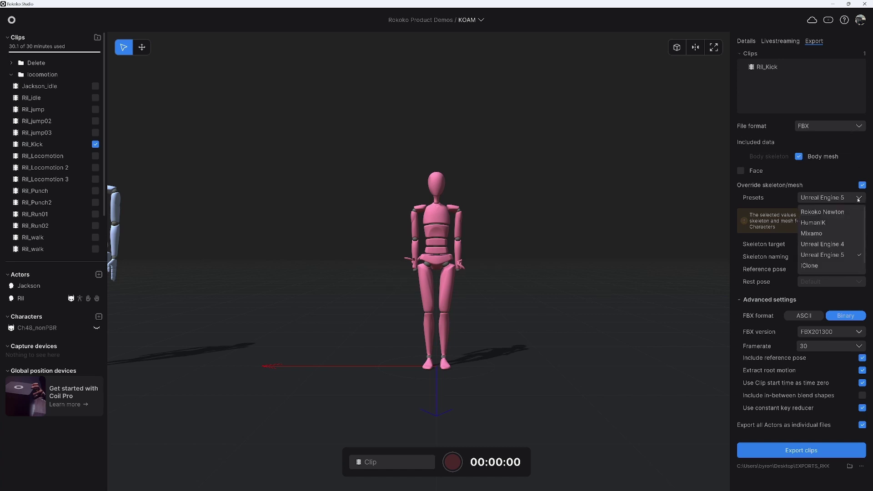
{"action": "left_click", "coordinate": [839, 256]}
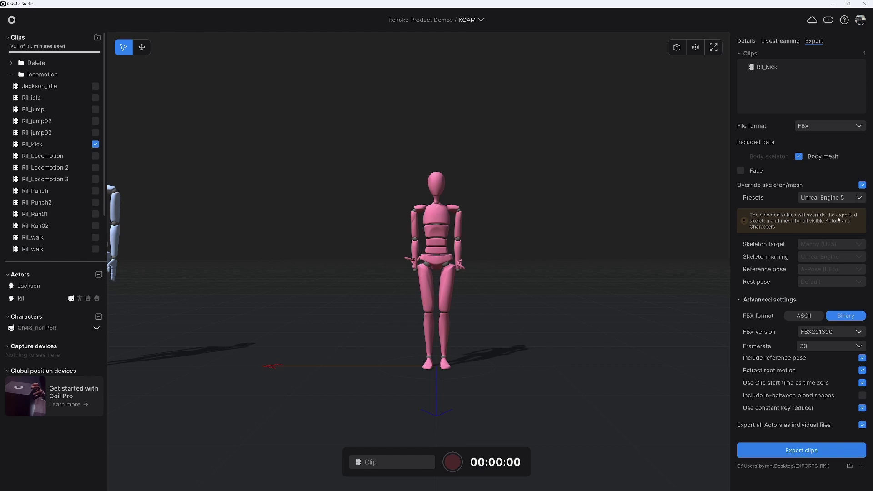
{"action": "left_click", "coordinate": [862, 348]}
{"action": "left_click", "coordinate": [804, 371]}
{"action": "left_click", "coordinate": [811, 455]}
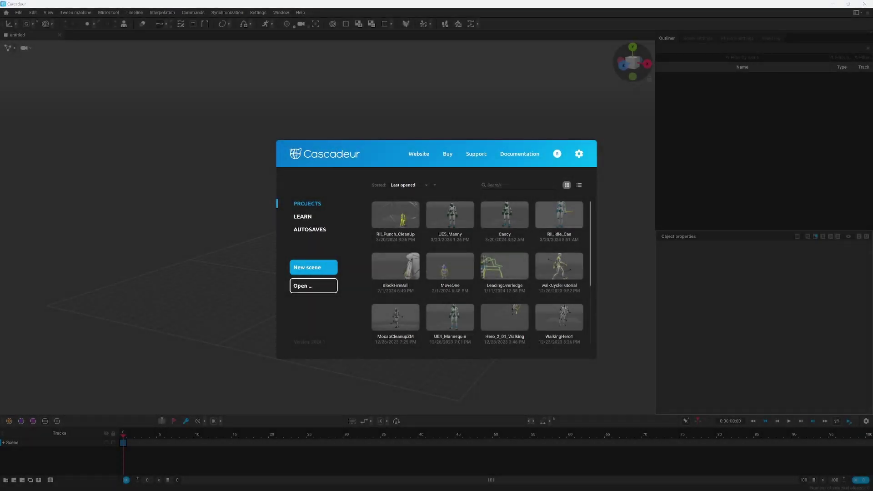
Step: Switch to Cascadeur, start a new scene for the Ril_Kick animation and decline rig mode for the imported model
{"action": "left_click", "coordinate": [313, 268]}
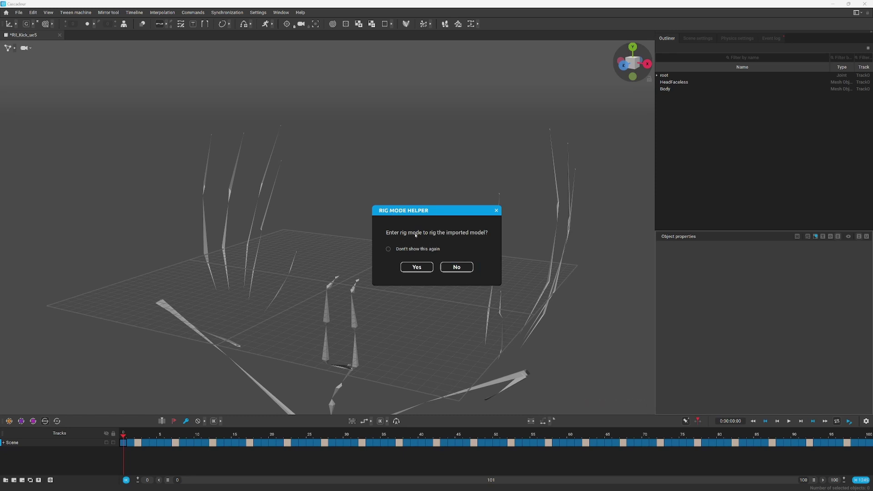
{"action": "left_click", "coordinate": [457, 268]}
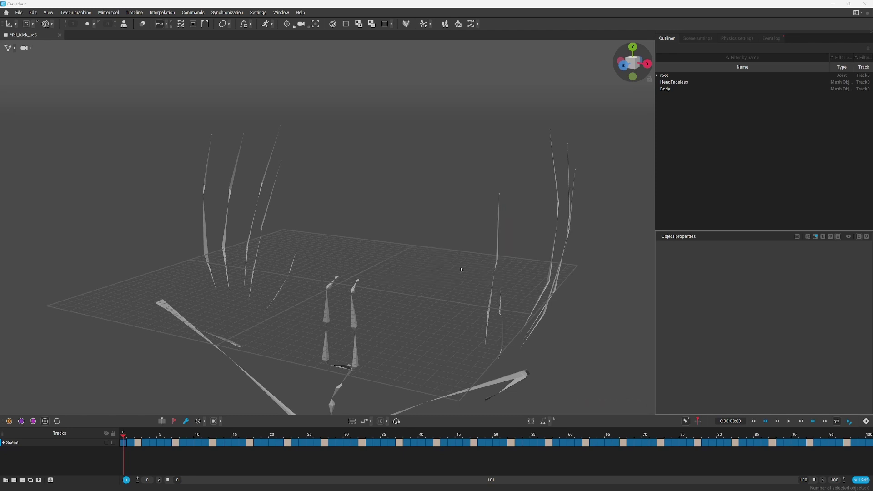
Step: Select the whole imported skeleton in Joint mode and briefly play back its animation
{"action": "scroll", "coordinate": [284, 226], "scroll_direction": "down", "scroll_amount": 4}
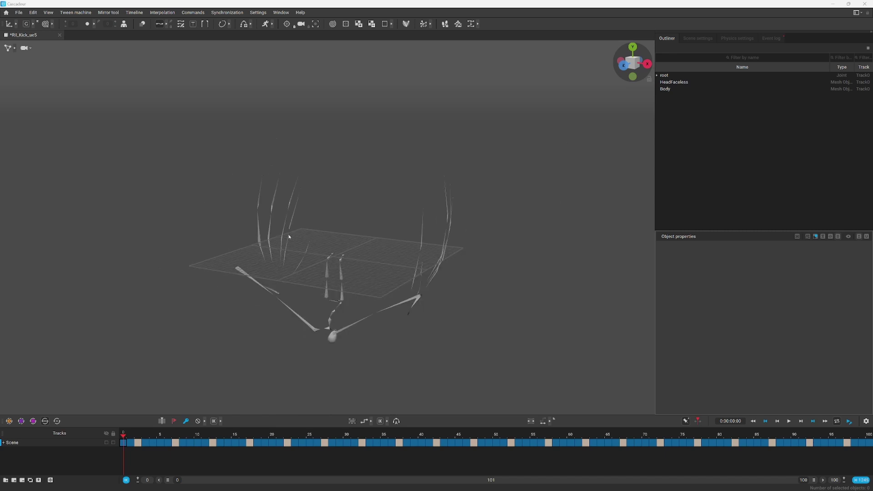
{"action": "left_click", "coordinate": [14, 48]}
{"action": "left_click", "coordinate": [56, 48]}
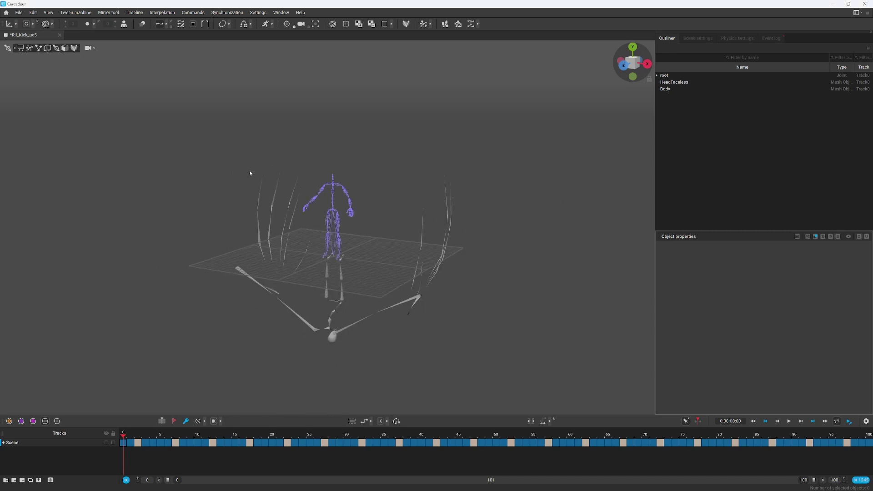
{"action": "left_click_drag", "start_coordinate": [292, 170], "coordinate": [411, 286]}
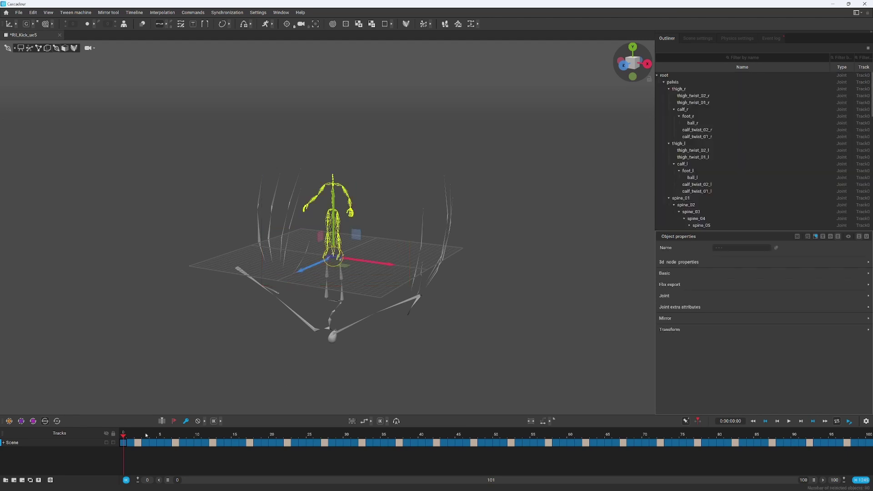
{"action": "key", "text": "space"}
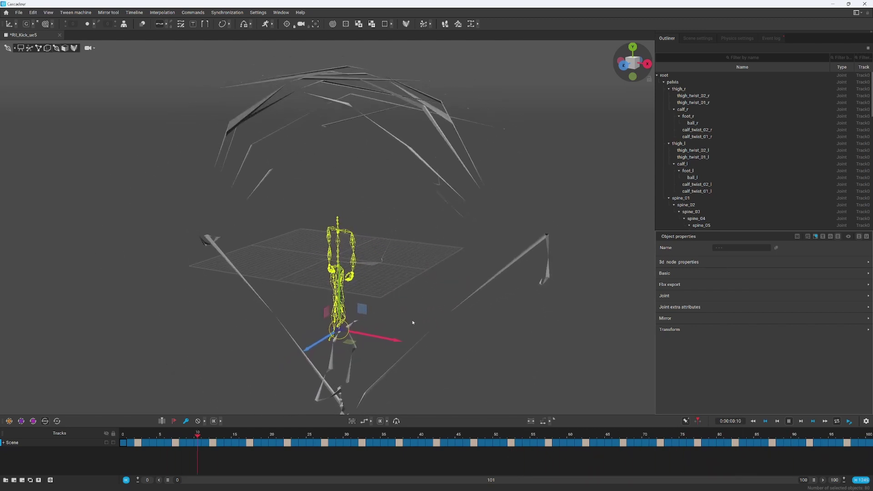
{"action": "key", "text": "space"}
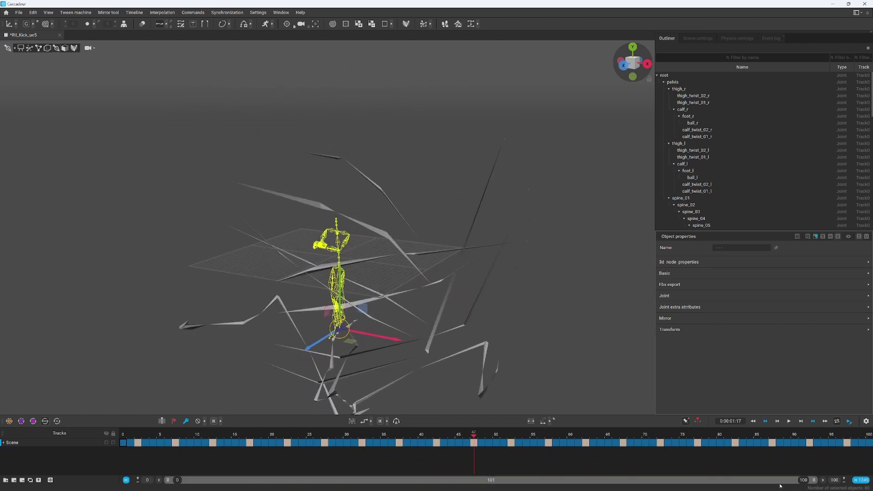
Step: Set the timeline's end frame to 900 and extend the visible frame range to it
{"action": "double_click", "coordinate": [835, 481]}
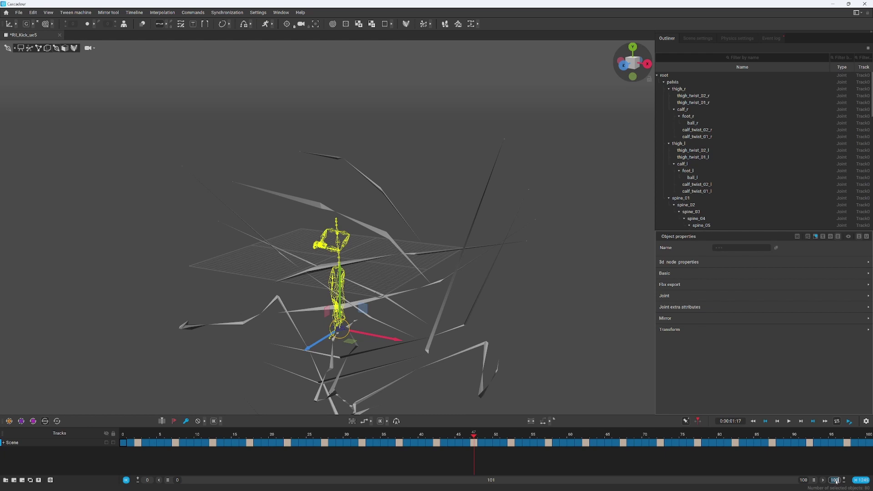
{"action": "type", "text": "900"}
{"action": "key", "text": "Return"}
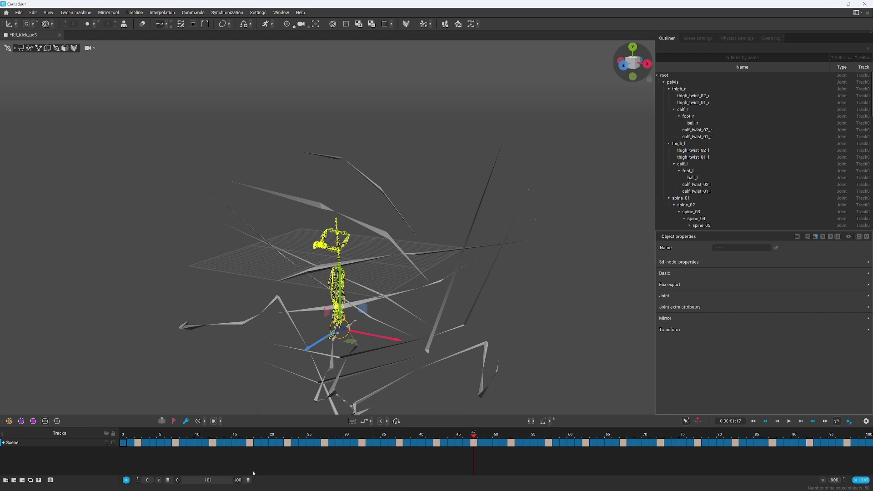
{"action": "left_click_drag", "start_coordinate": [250, 480], "coordinate": [854, 482]}
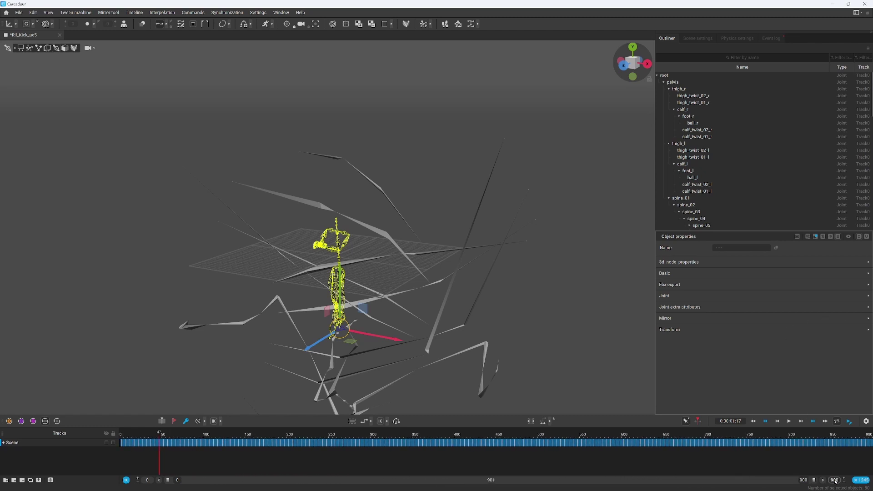
Step: Set the timeline's end frame to 1500 and stretch the visible range to cover it
{"action": "double_click", "coordinate": [834, 480]}
{"action": "type", "text": "1500"}
{"action": "key", "text": "Return"}
{"action": "left_click_drag", "start_coordinate": [562, 482], "coordinate": [832, 481]}
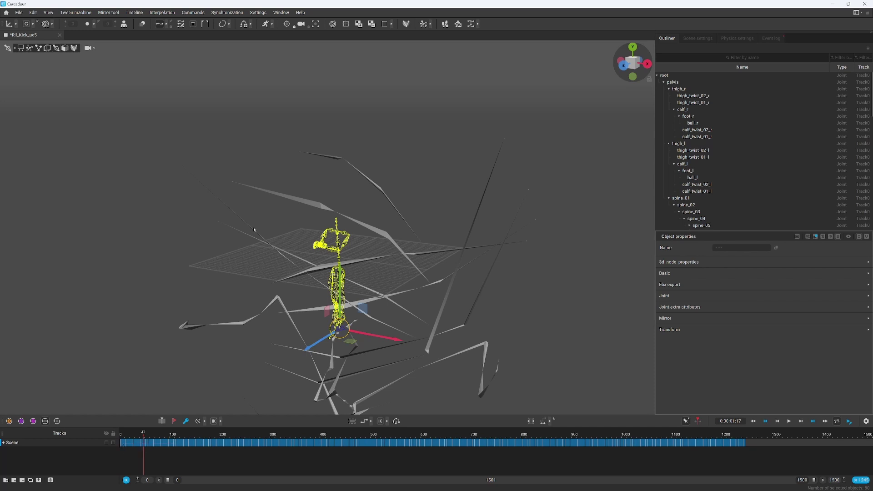
Step: Select all of the imported skeleton's joints and the full animation interval from frame 0 to 1244
{"action": "left_click_drag", "start_coordinate": [219, 193], "coordinate": [468, 411]}
{"action": "left_click_drag", "start_coordinate": [121, 443], "coordinate": [744, 443]}
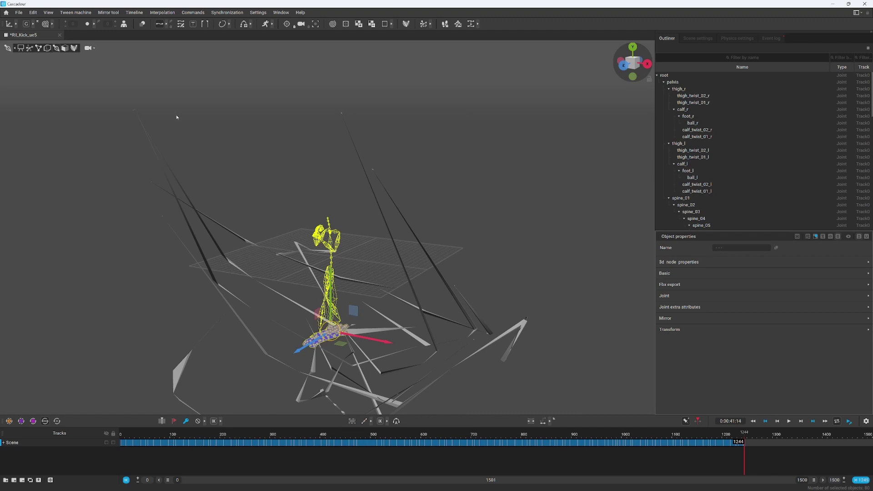
{"action": "key", "text": "q"}
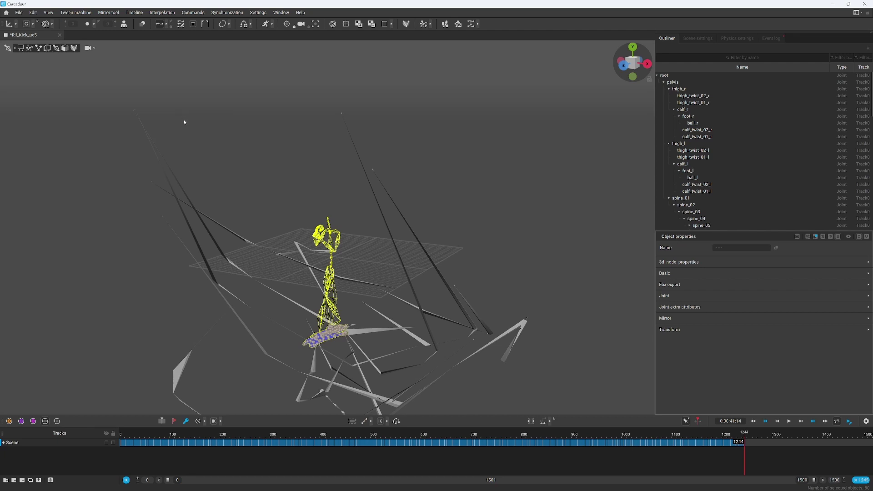
{"action": "left_click", "coordinate": [33, 12]}
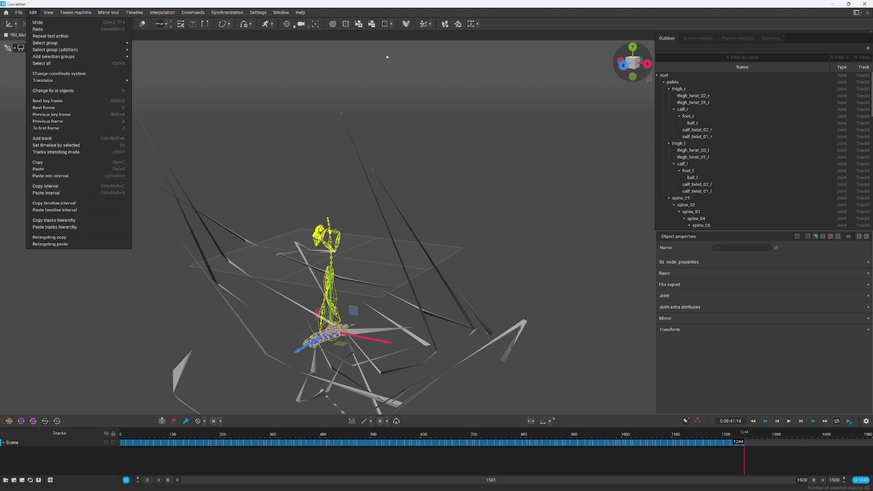
{"action": "left_click", "coordinate": [255, 47]}
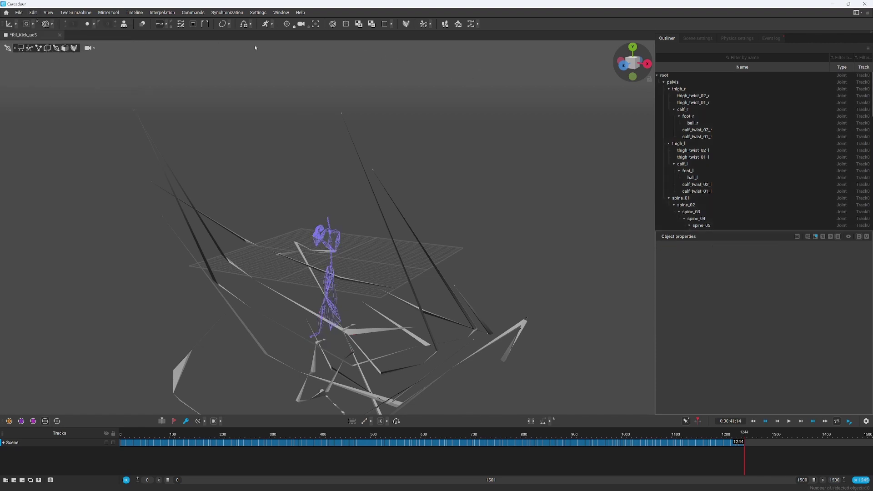
Step: Open the UE5_Quinn scene from the Cascadeur samples folder
{"action": "left_click", "coordinate": [19, 13]}
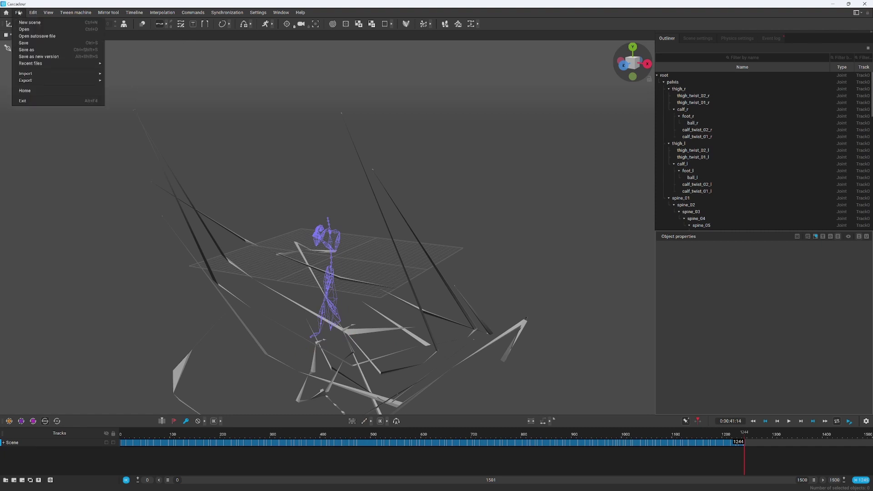
{"action": "left_click", "coordinate": [33, 30]}
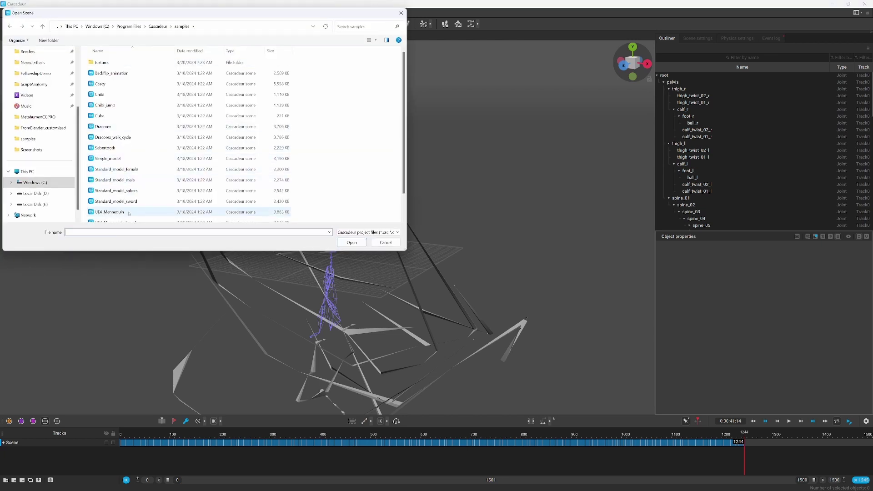
{"action": "scroll", "coordinate": [118, 217], "scroll_direction": "down", "scroll_amount": 1}
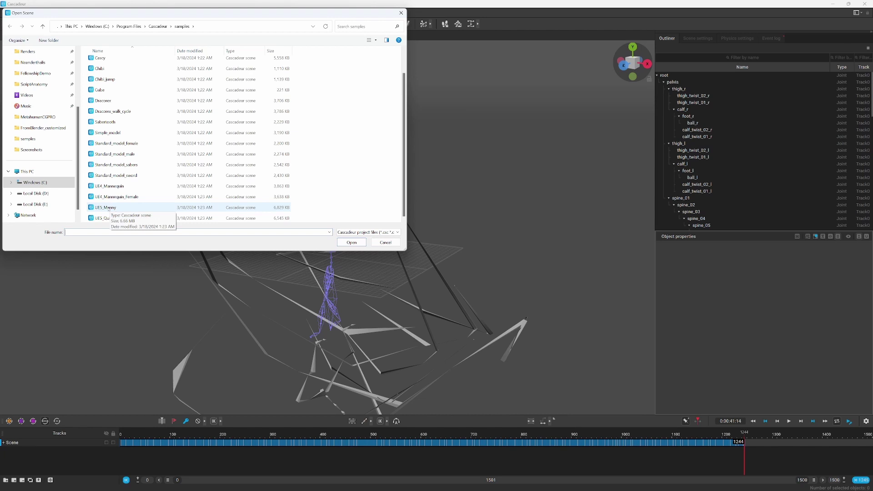
{"action": "left_click", "coordinate": [109, 209]}
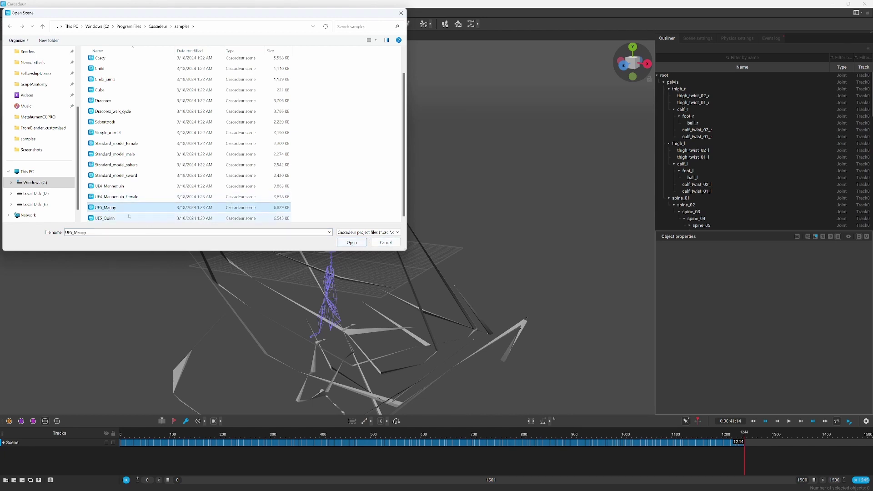
{"action": "left_click", "coordinate": [106, 219]}
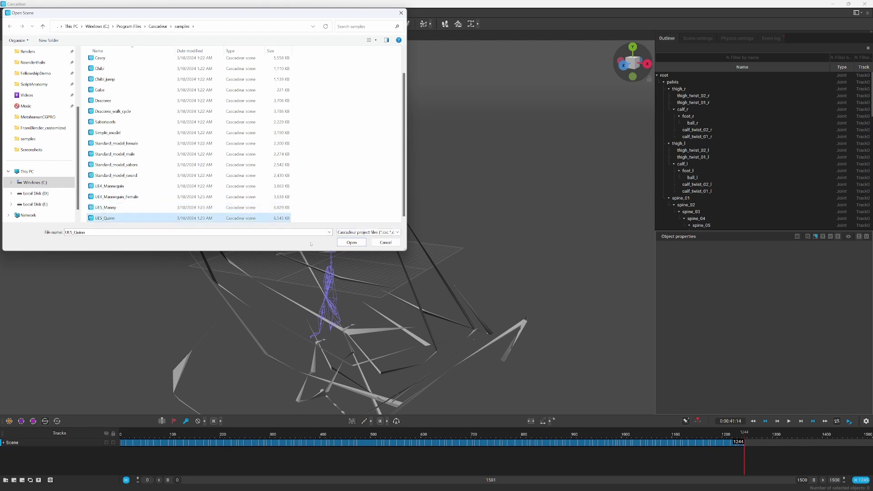
{"action": "left_click", "coordinate": [353, 243]}
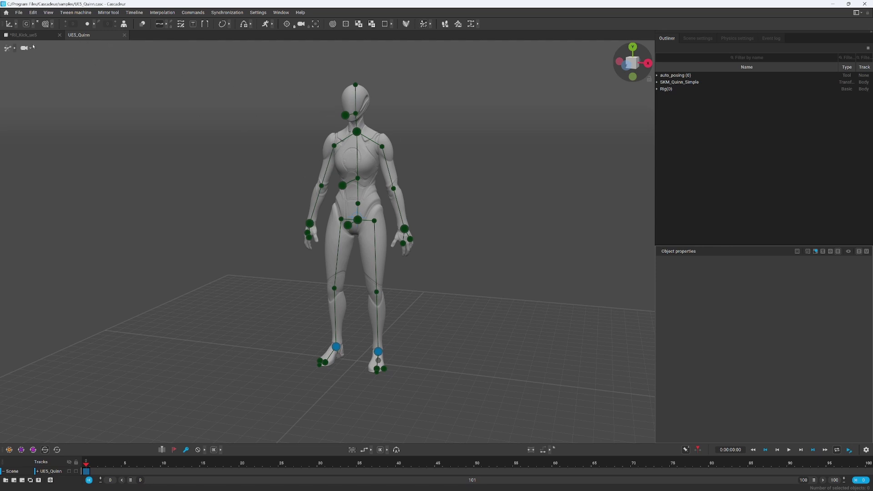
Step: Switch the Quinn character to Joint mode and select all of its joints
{"action": "left_click", "coordinate": [15, 48]}
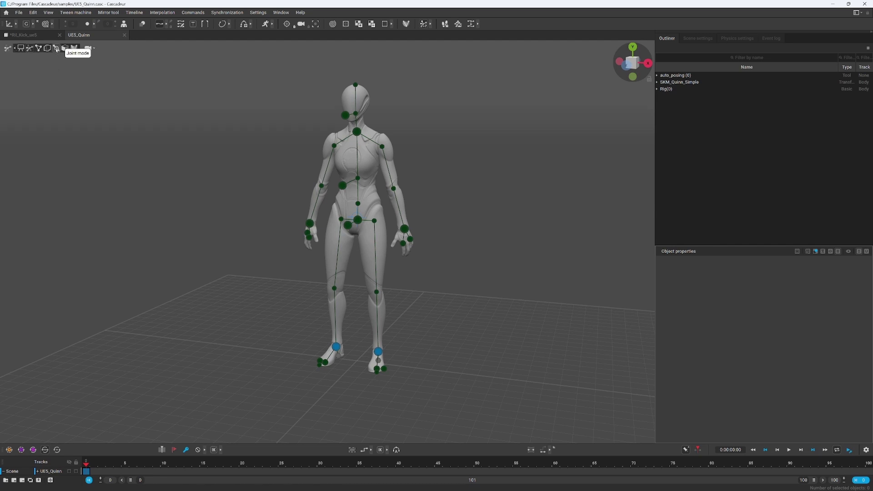
{"action": "left_click", "coordinate": [56, 49]}
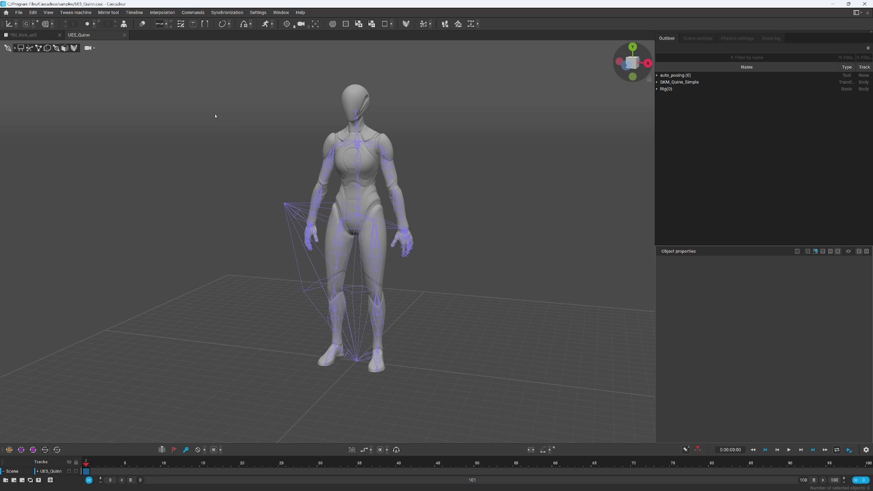
{"action": "left_click_drag", "start_coordinate": [179, 96], "coordinate": [547, 379]}
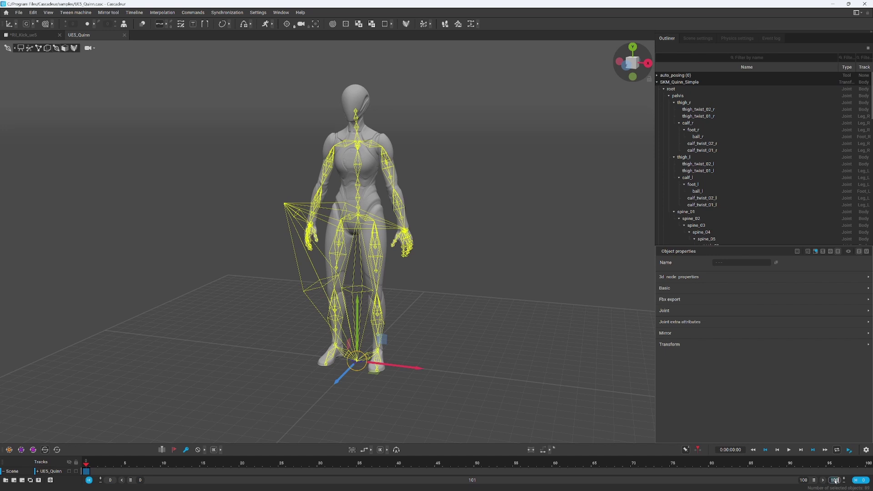
Step: Set the Quinn scene's end frame to 1300 and extend the visible timeline range to frame 1249
{"action": "type", "text": "13"}
{"action": "key", "text": "Return"}
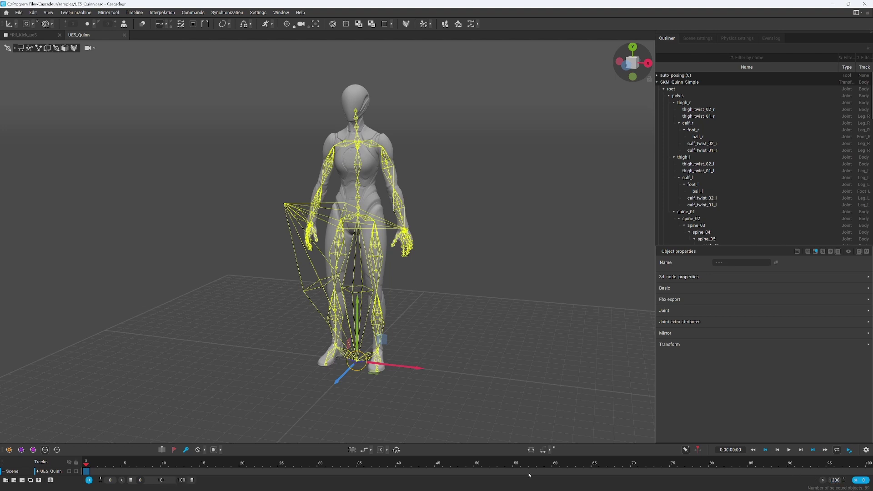
{"action": "left_click", "coordinate": [91, 472]}
{"action": "left_click_drag", "start_coordinate": [192, 480], "coordinate": [788, 480]}
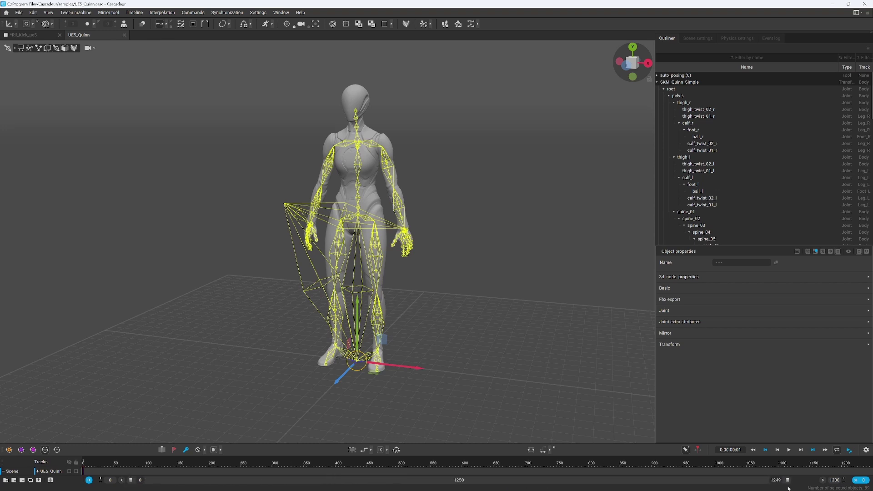
Step: Select the Quinn timeline interval from its start to frame 1232, keeping all joints selected
{"action": "left_click", "coordinate": [85, 466]}
{"action": "left_click_drag", "start_coordinate": [84, 466], "coordinate": [863, 478]}
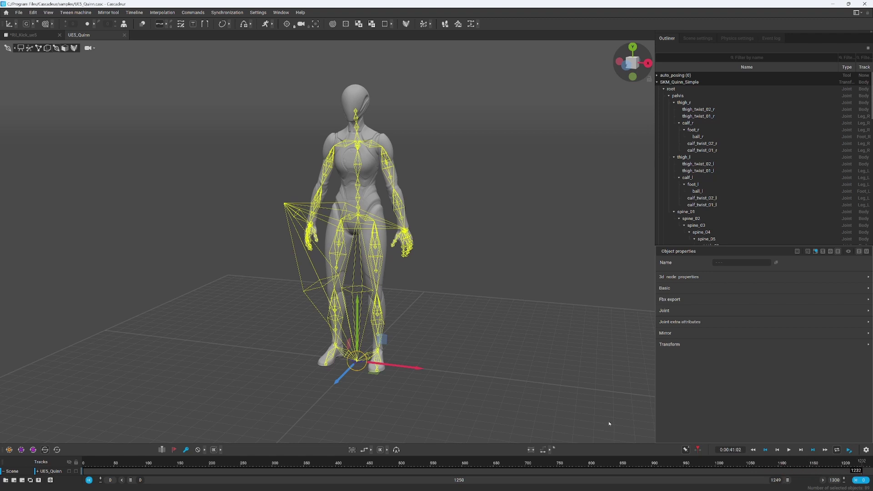
{"action": "left_click", "coordinate": [80, 153]}
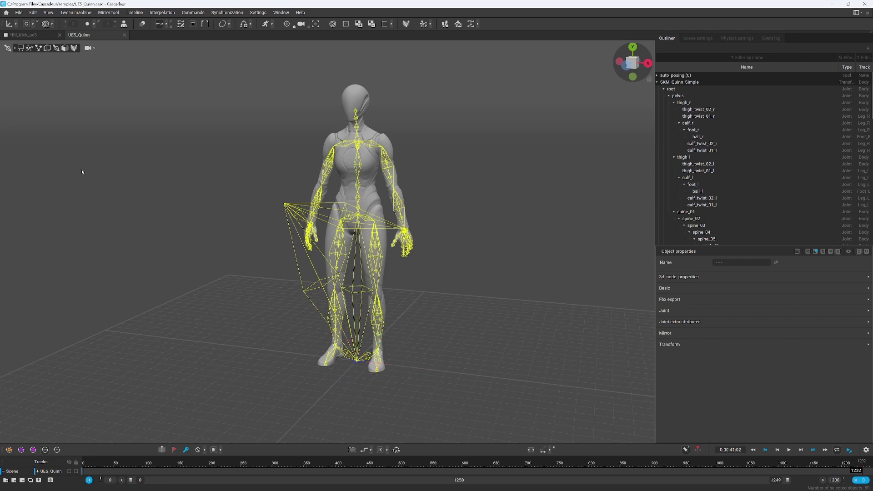
Step: Paste the copied animation onto Quinn's selected interval and check the pasted motion around frame 370
{"action": "key", "text": "ctrl+v"}
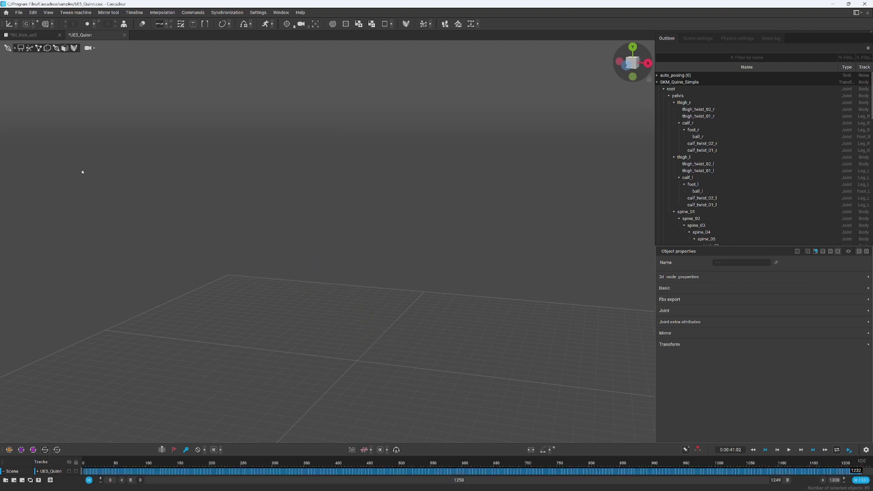
{"action": "left_click_drag", "start_coordinate": [313, 462], "coordinate": [229, 467]}
{"action": "scroll", "coordinate": [257, 397], "scroll_direction": "down", "scroll_amount": 3}
{"action": "mouse_move", "coordinate": [313, 473]}
{"action": "left_mouse_down"}
{"action": "mouse_move", "coordinate": [235, 466]}
{"action": "mouse_move", "coordinate": [118, 474]}
{"action": "mouse_move", "coordinate": [317, 462]}
{"action": "left_mouse_up"}
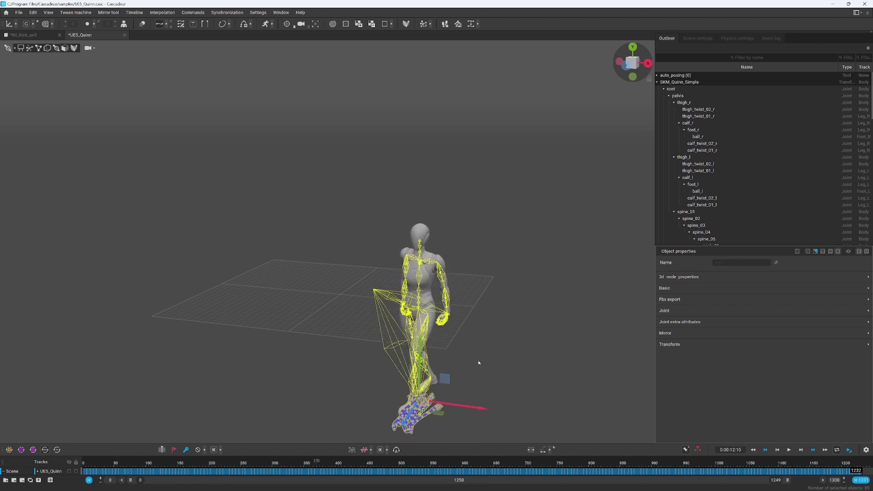
Step: Examine the pasted motion at frame 714 and where Quinn stands relative to the scene grid
{"action": "middle_click_drag", "start_coordinate": [479, 360], "coordinate": [520, 361]}
{"action": "key", "text": "ctrl+z"}
{"action": "key", "text": "ctrl+z"}
{"action": "right_click_drag", "start_coordinate": [510, 366], "coordinate": [599, 340]}
{"action": "middle_click_drag", "start_coordinate": [537, 366], "coordinate": [409, 366], "text": "alt"}
{"action": "left_click_drag", "start_coordinate": [178, 464], "coordinate": [537, 462]}
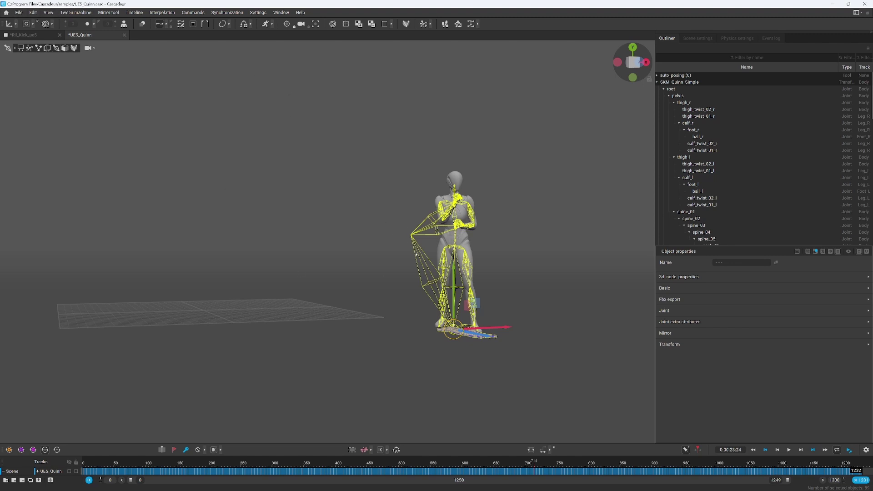
{"action": "right_click_drag", "start_coordinate": [373, 306], "coordinate": [343, 303]}
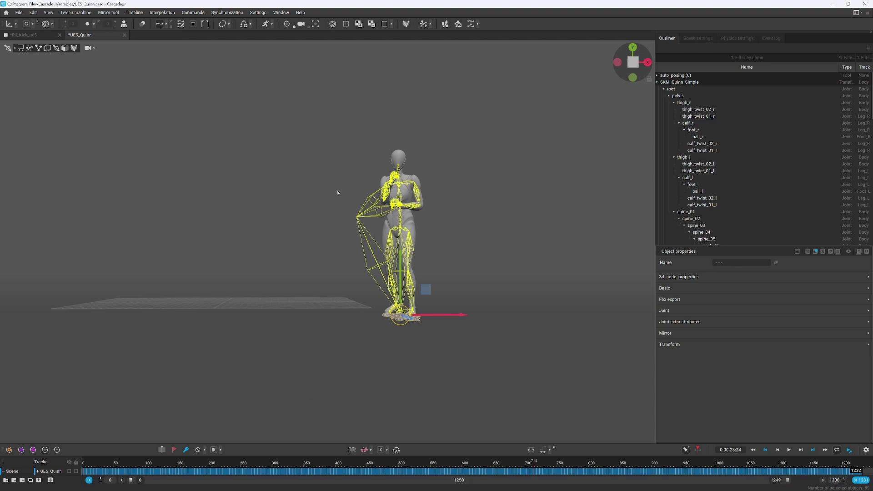
{"action": "right_click_drag", "start_coordinate": [324, 274], "coordinate": [346, 311]}
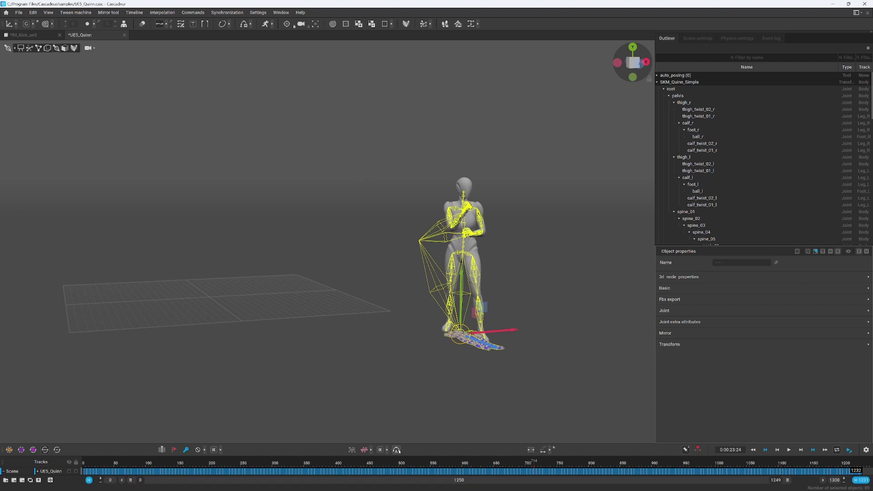
Step: Turn on Interval edit mode and move Quinn to the middle of the grid across the whole interval
{"action": "left_click", "coordinate": [543, 450]}
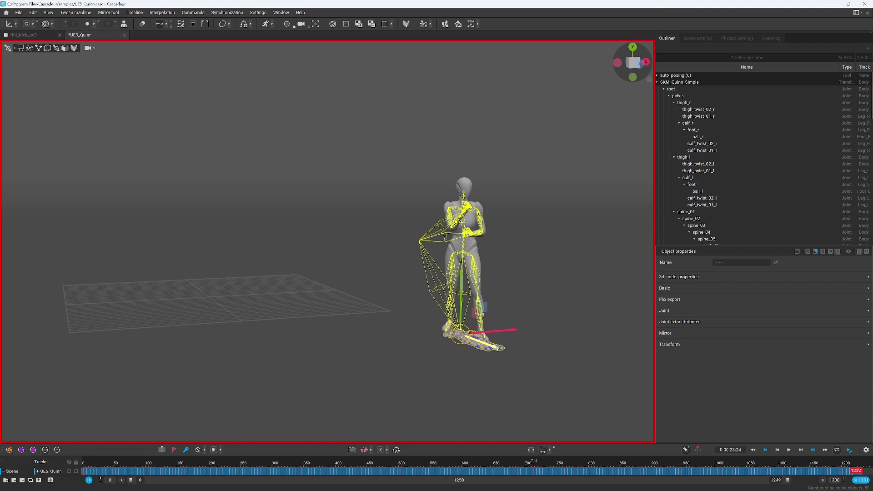
{"action": "left_click_drag", "start_coordinate": [498, 349], "coordinate": [363, 299]}
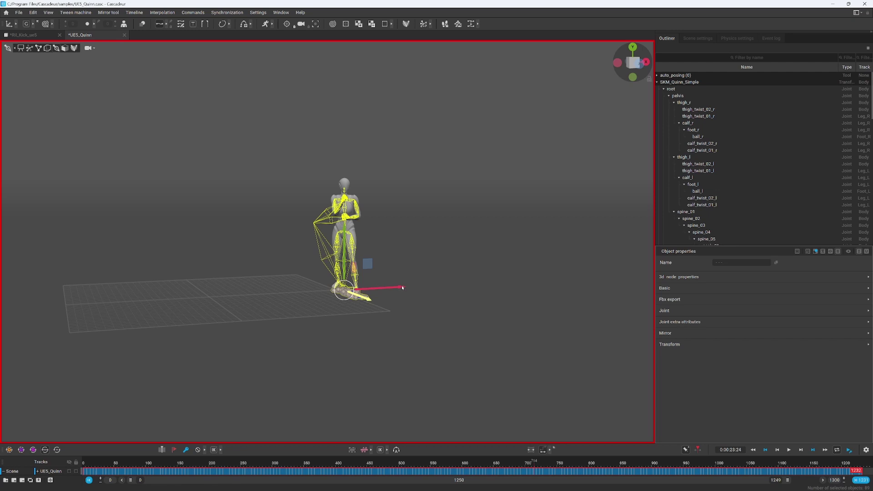
{"action": "left_click_drag", "start_coordinate": [402, 288], "coordinate": [282, 306]}
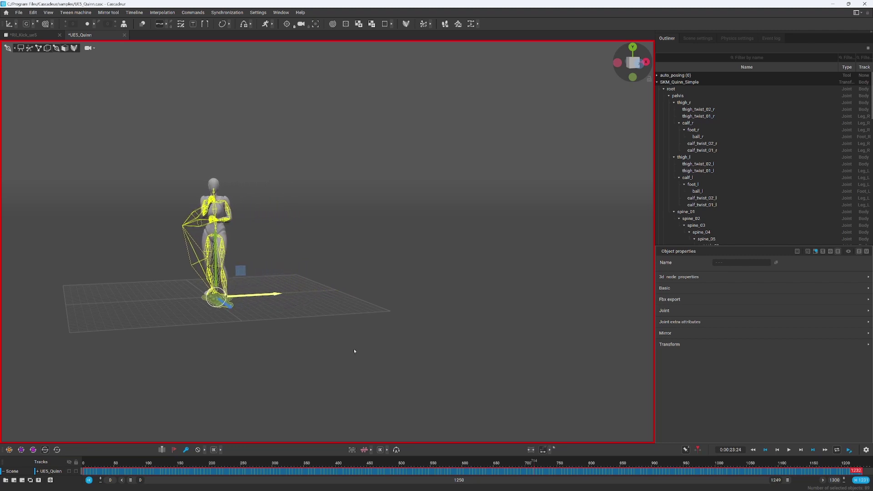
Step: Rotate Quinn about the vertical axis across the interval while viewing frame 1070, and turn off Interval edit mode
{"action": "left_click_drag", "start_coordinate": [335, 361], "coordinate": [467, 362], "text": "alt"}
{"action": "left_click_drag", "start_coordinate": [159, 469], "coordinate": [760, 463]}
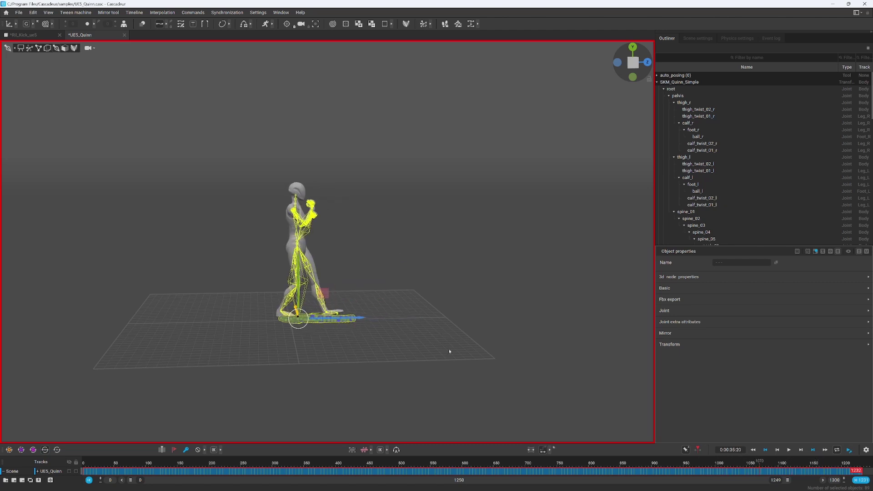
{"action": "left_click_drag", "start_coordinate": [443, 344], "coordinate": [333, 361], "text": "alt"}
{"action": "key", "text": "e"}
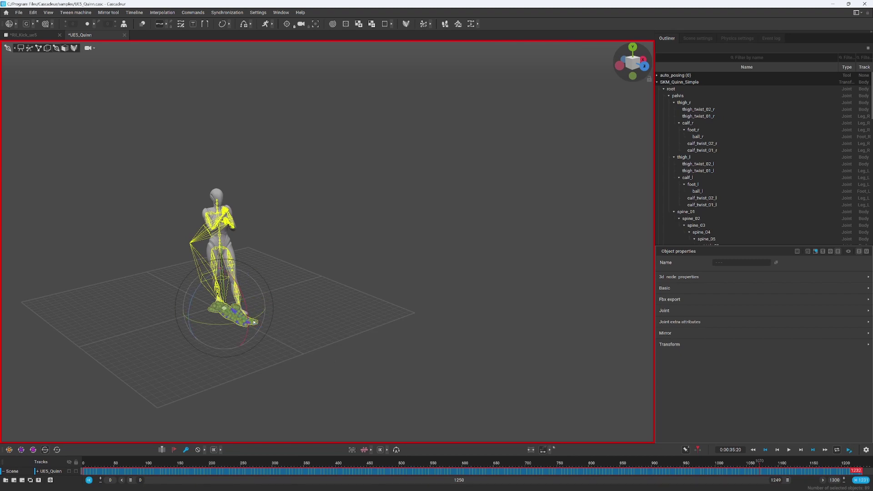
{"action": "left_click_drag", "start_coordinate": [250, 324], "coordinate": [207, 333]}
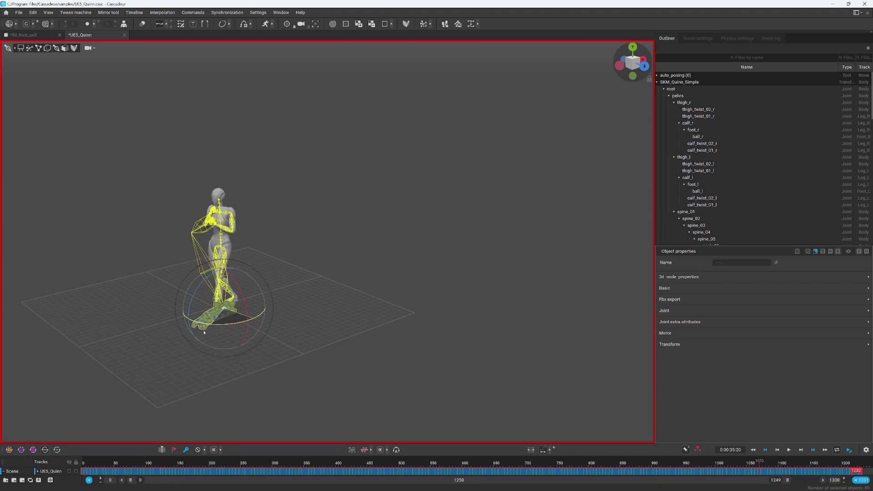
{"action": "left_click_drag", "start_coordinate": [197, 334], "coordinate": [169, 333]}
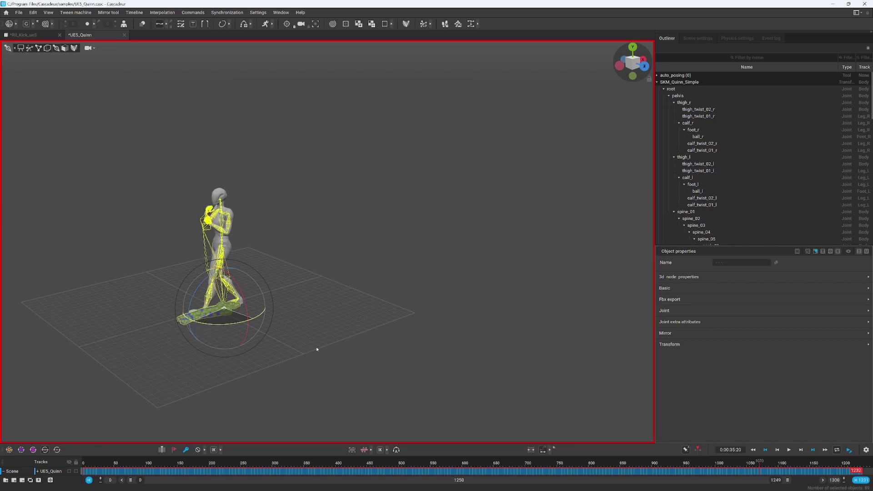
{"action": "left_click_drag", "start_coordinate": [311, 360], "coordinate": [528, 322], "text": "alt"}
{"action": "right_click_drag", "start_coordinate": [528, 322], "coordinate": [230, 130]}
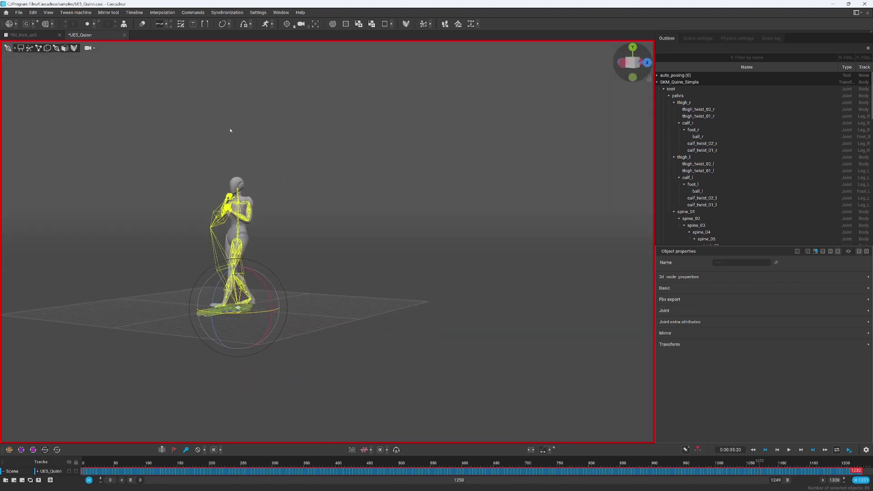
{"action": "left_click", "coordinate": [542, 453]}
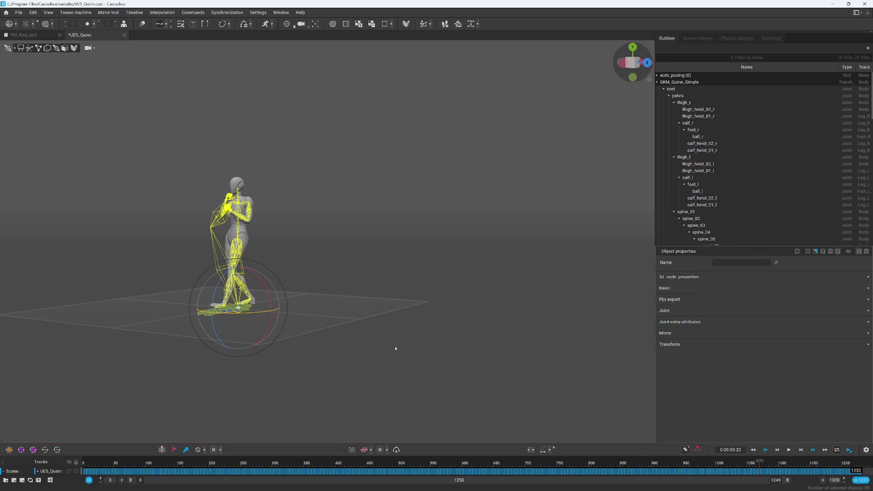
Step: Deselect Quinn's joints, hide them in the viewport, and play back the repositioned animation
{"action": "left_click_drag", "start_coordinate": [396, 349], "coordinate": [493, 330], "text": "alt"}
{"action": "left_click_drag", "start_coordinate": [115, 463], "coordinate": [379, 461]}
{"action": "key", "text": "space"}
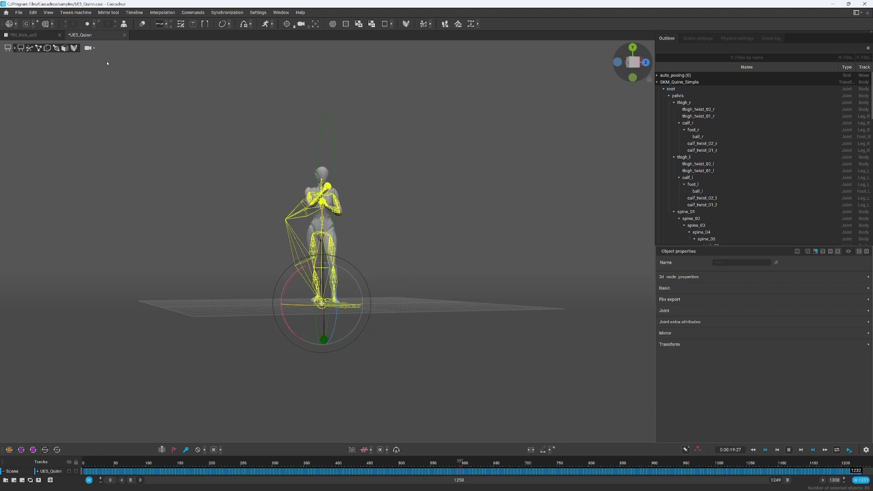
{"action": "left_click", "coordinate": [175, 166]}
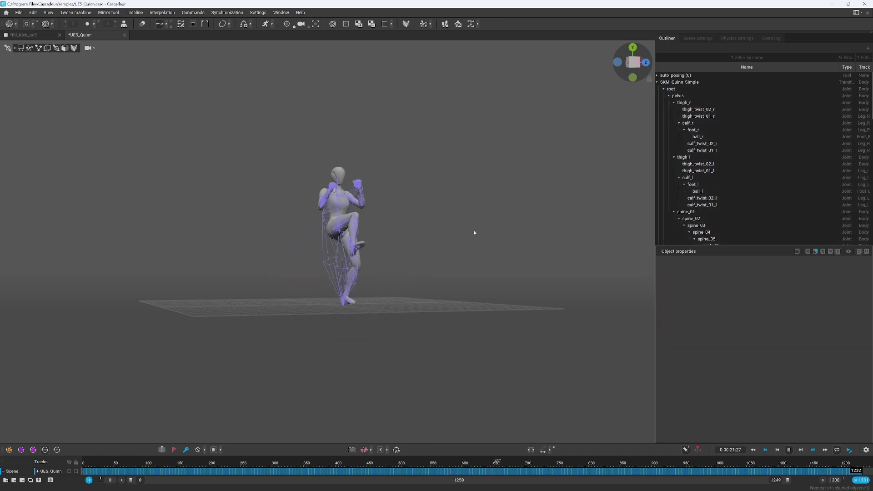
{"action": "left_click_drag", "start_coordinate": [452, 233], "coordinate": [406, 250], "text": "alt"}
{"action": "left_click", "coordinate": [21, 48]}
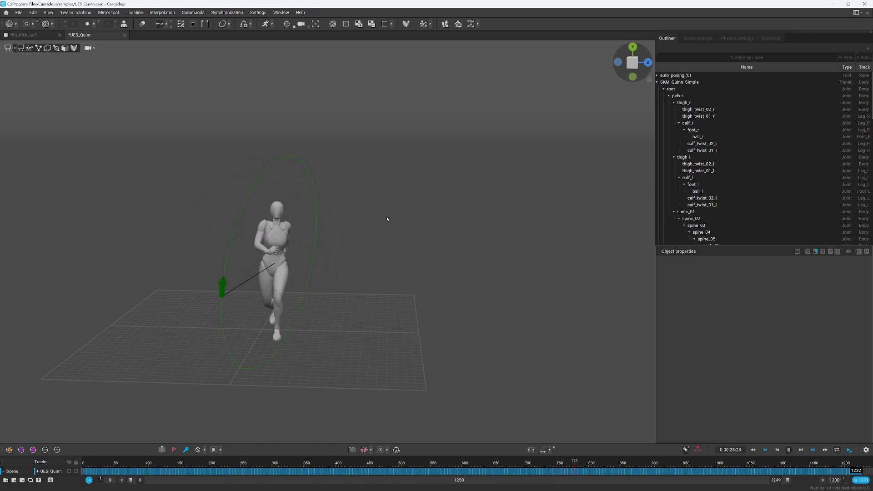
{"action": "left_click_drag", "start_coordinate": [387, 218], "coordinate": [490, 195]}
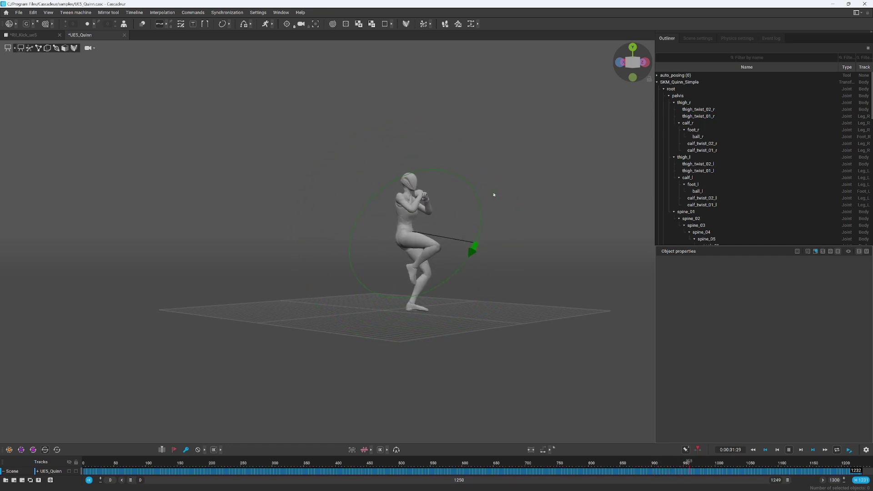
{"action": "scroll", "coordinate": [468, 305], "scroll_direction": "up", "scroll_amount": 3}
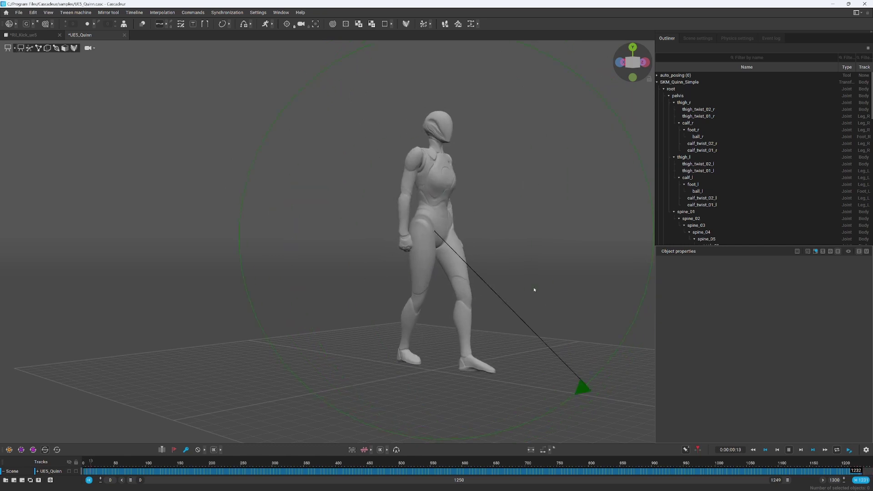
{"action": "key", "text": "space"}
Step: Check the animation near frame 40 and turn on Auto Physics for Quinn
{"action": "left_click_drag", "start_coordinate": [543, 283], "coordinate": [454, 292], "text": "alt"}
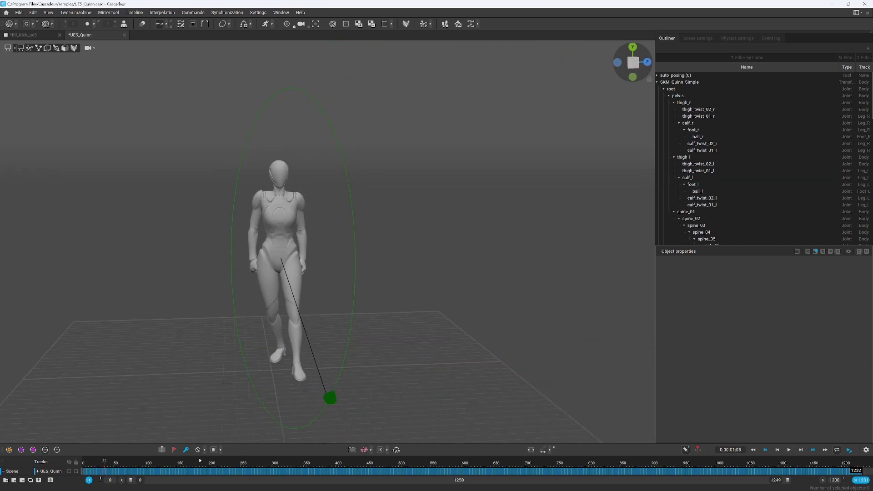
{"action": "left_click_drag", "start_coordinate": [191, 461], "coordinate": [108, 465]}
{"action": "scroll", "coordinate": [248, 348], "scroll_direction": "down", "scroll_amount": 3}
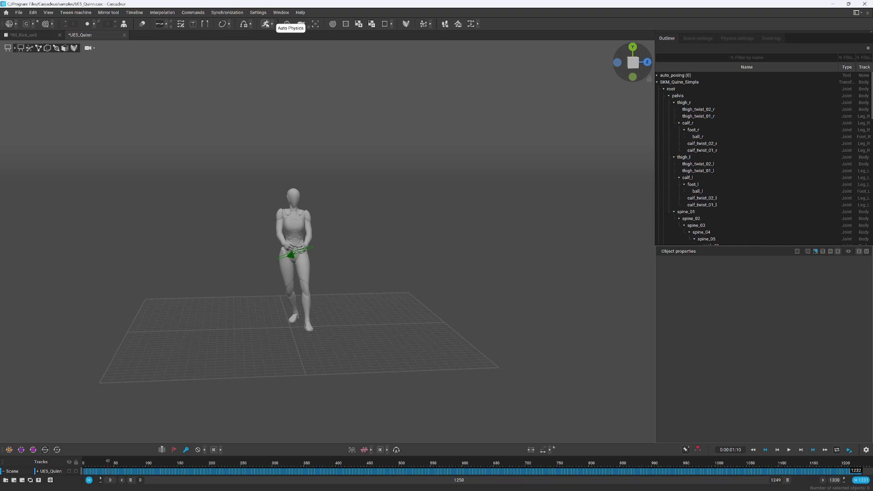
{"action": "left_click", "coordinate": [266, 24]}
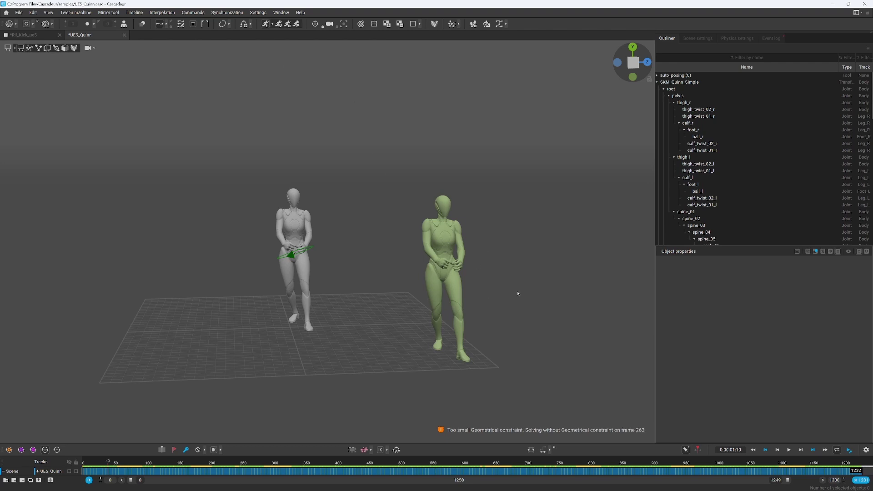
Step: Play the animation to compare Quinn with the green physics ghost, and display Quinn's point controllers
{"action": "left_click_drag", "start_coordinate": [520, 298], "coordinate": [491, 276], "text": "alt"}
{"action": "mouse_move", "coordinate": [281, 464]}
{"action": "left_mouse_down"}
{"action": "mouse_move", "coordinate": [177, 464]}
{"action": "mouse_move", "coordinate": [296, 461]}
{"action": "left_mouse_up"}
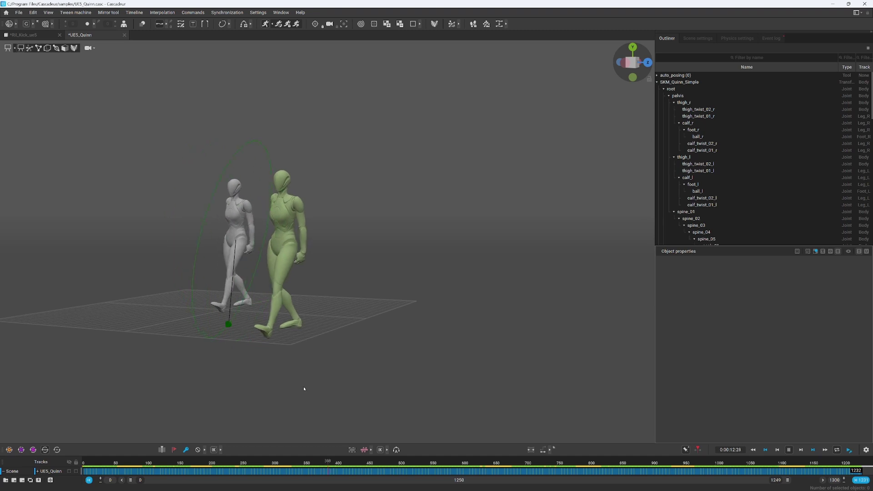
{"action": "scroll", "coordinate": [275, 374], "scroll_direction": "up", "scroll_amount": 4}
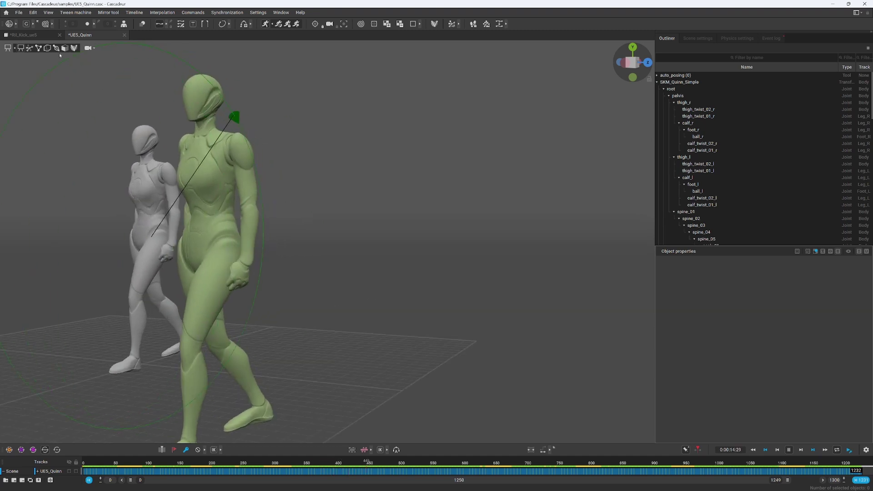
{"action": "left_click", "coordinate": [38, 48]}
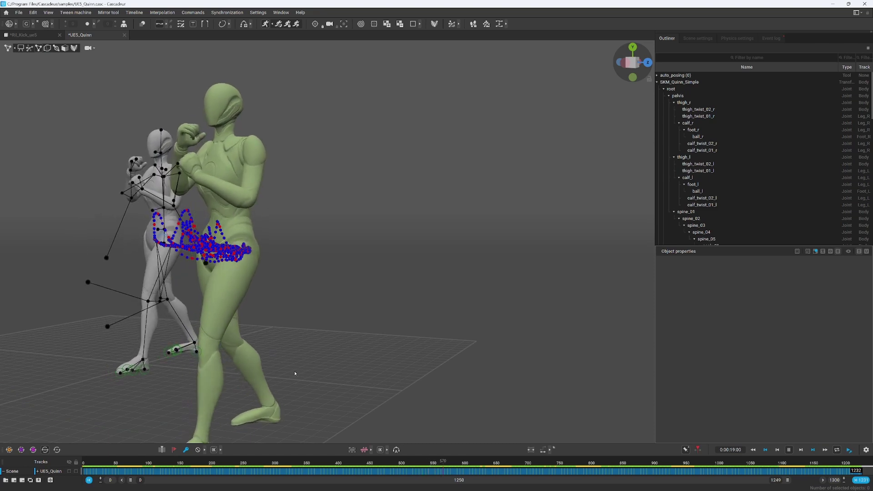
{"action": "left_click_drag", "start_coordinate": [295, 373], "coordinate": [368, 376], "text": "alt"}
{"action": "scroll", "coordinate": [404, 382], "scroll_direction": "up", "scroll_amount": 3}
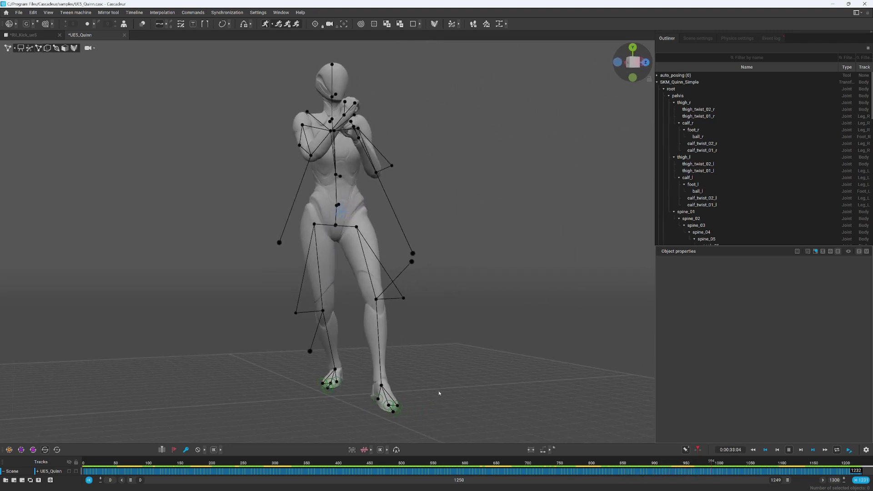
{"action": "scroll", "coordinate": [440, 394], "scroll_direction": "down", "scroll_amount": 4}
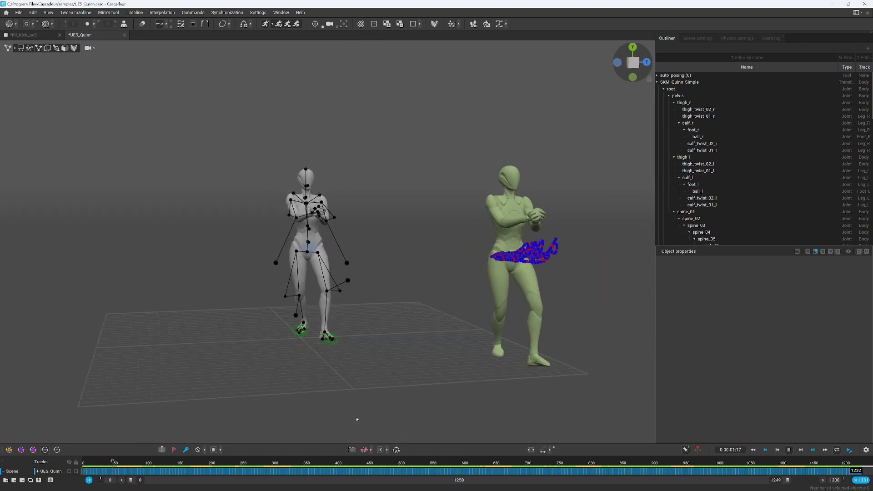
Step: Apply Animation unbaking to Quinn's keyframes, and expand the UE5_Quinn track in an enlarged timeline
{"action": "key", "text": "space"}
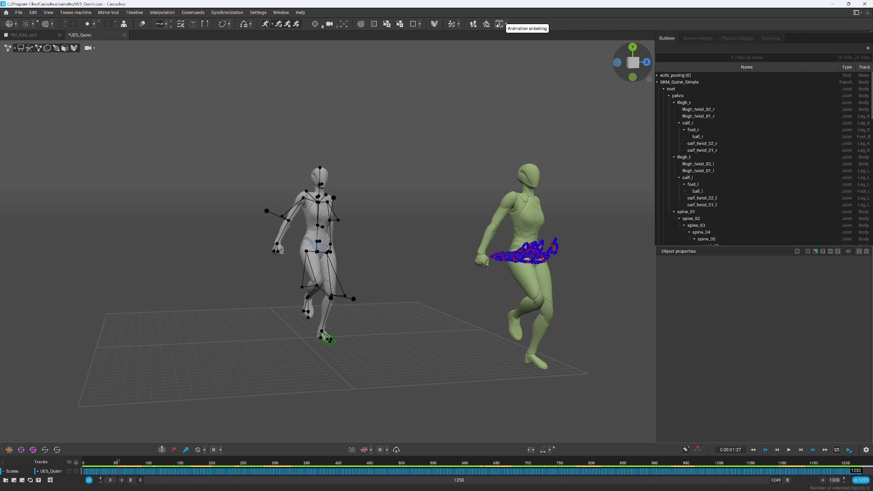
{"action": "left_click_drag", "start_coordinate": [262, 444], "coordinate": [209, 353]}
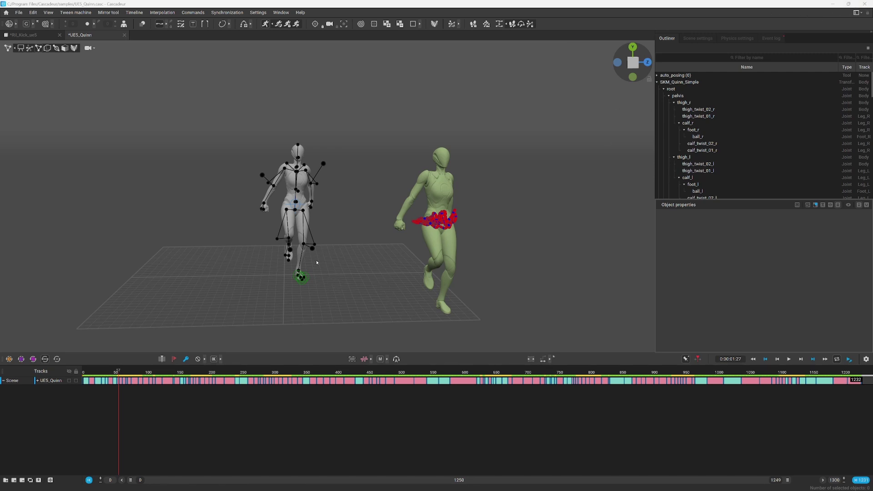
{"action": "left_click_drag", "start_coordinate": [268, 260], "coordinate": [332, 273], "text": "alt"}
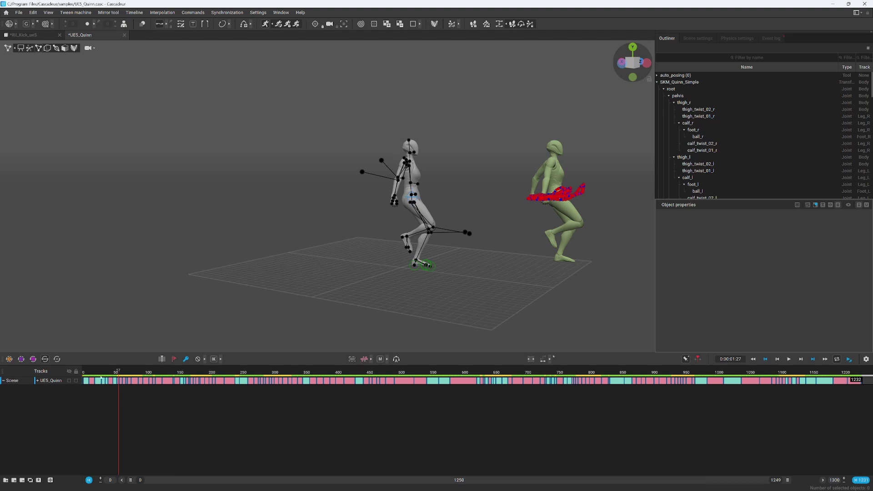
{"action": "left_click", "coordinate": [37, 381]}
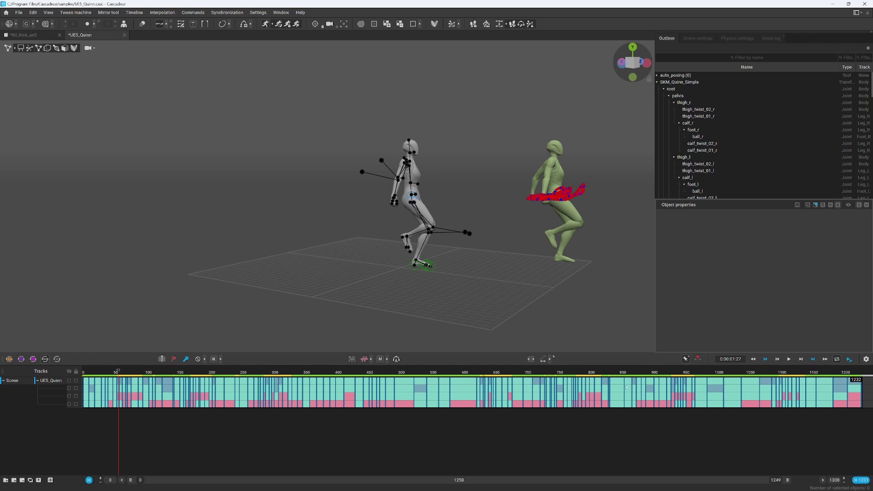
Step: Scrub the unbaked animation between frames 95 and 145 and play it back to review the motion
{"action": "left_click_drag", "start_coordinate": [123, 371], "coordinate": [165, 418]}
{"action": "right_click_drag", "start_coordinate": [406, 258], "coordinate": [491, 249], "text": "alt"}
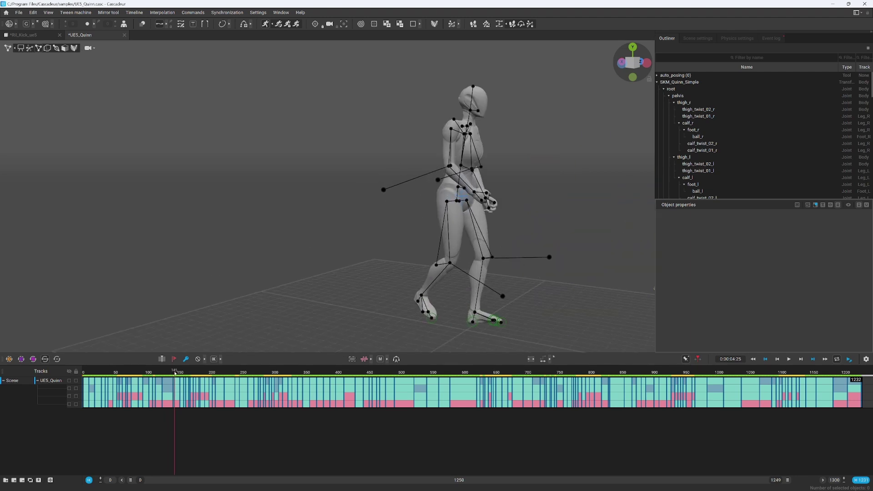
{"action": "left_click_drag", "start_coordinate": [175, 372], "coordinate": [143, 372]}
{"action": "scroll", "coordinate": [495, 302], "scroll_direction": "down", "scroll_amount": 3}
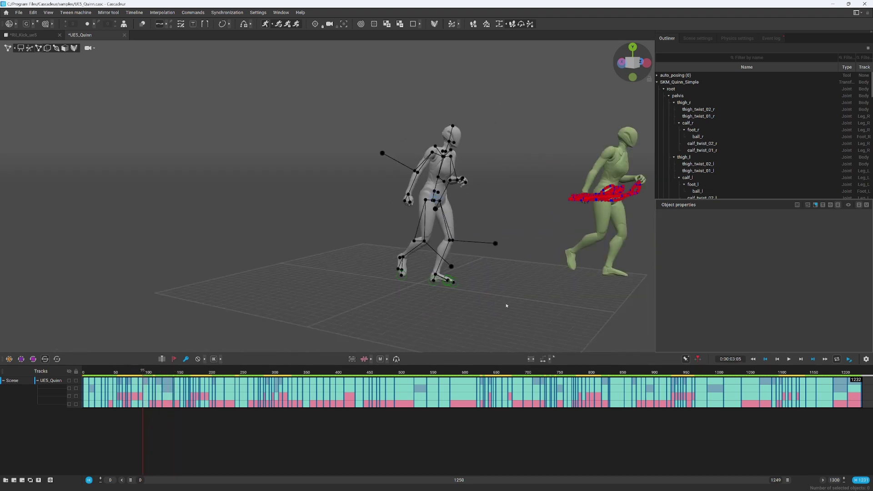
{"action": "key", "text": "space"}
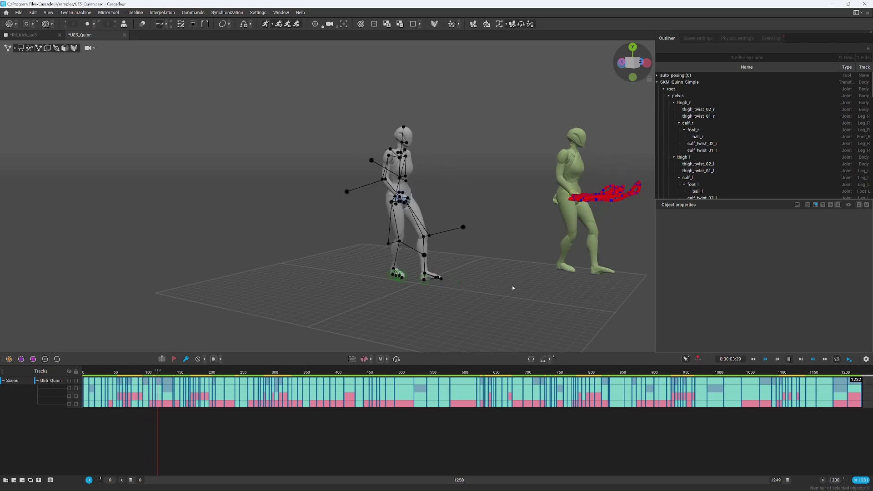
{"action": "scroll", "coordinate": [517, 292], "scroll_direction": "up", "scroll_amount": 2}
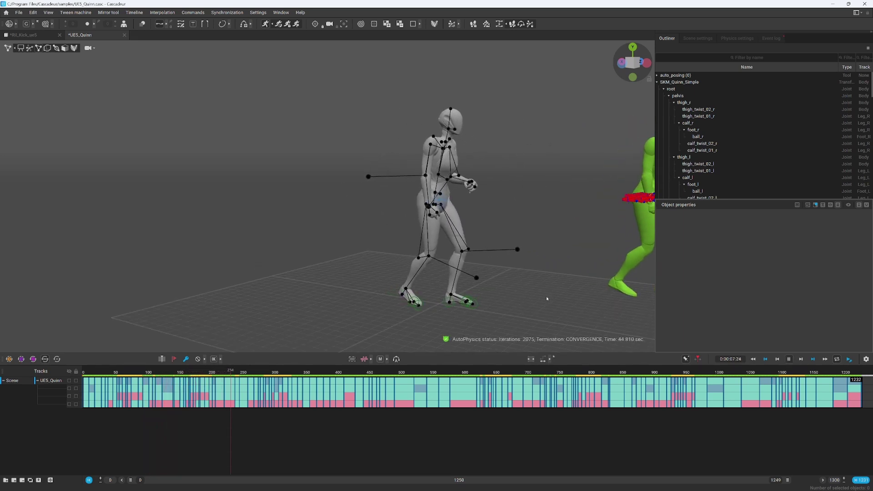
Step: Orbit around Quinn and the green physics ghost during playback to compare their motion from several angles
{"action": "scroll", "coordinate": [565, 302], "scroll_direction": "up", "scroll_amount": 2}
{"action": "left_click_drag", "start_coordinate": [559, 310], "coordinate": [610, 309], "text": "alt"}
{"action": "middle_click_drag", "start_coordinate": [602, 312], "coordinate": [452, 312], "text": "alt"}
{"action": "scroll", "coordinate": [460, 314], "scroll_direction": "up", "scroll_amount": 3}
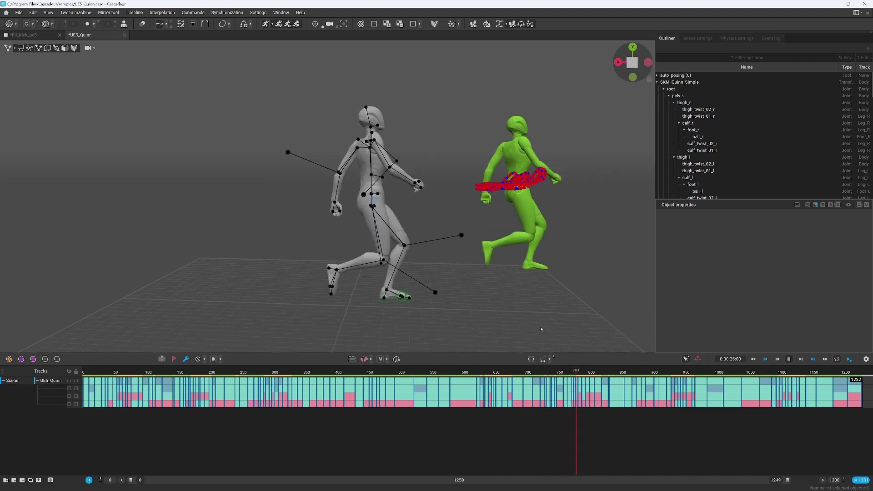
{"action": "left_click_drag", "start_coordinate": [548, 322], "coordinate": [382, 332], "text": "alt"}
{"action": "scroll", "coordinate": [341, 335], "scroll_direction": "up", "scroll_amount": 3}
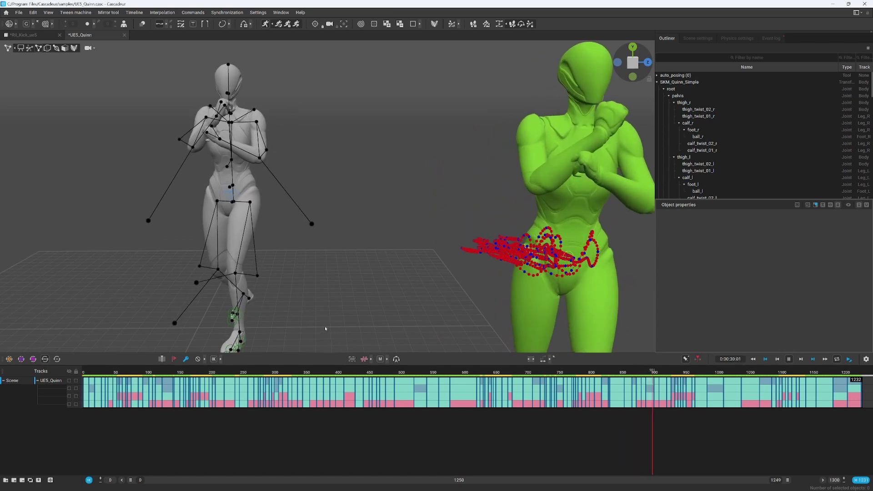
{"action": "left_click_drag", "start_coordinate": [326, 328], "coordinate": [432, 308], "text": "alt"}
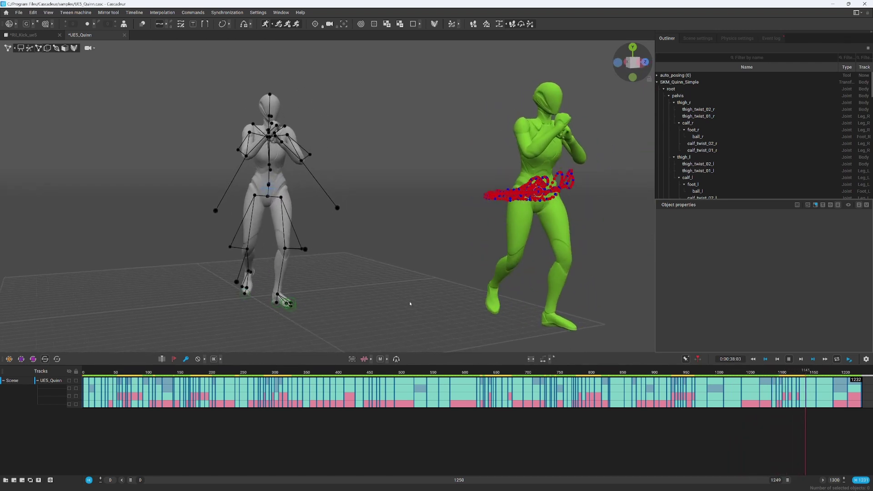
{"action": "key", "text": "space"}
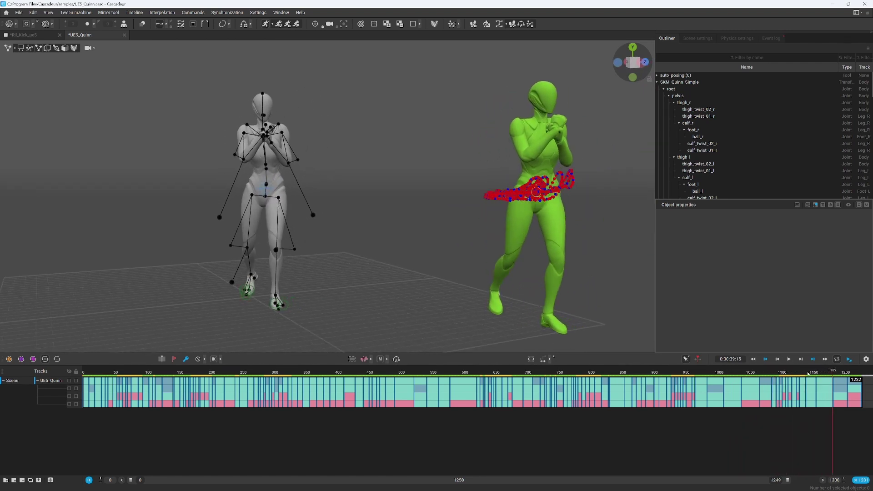
Step: Examine Quinn's pose up close near frame 997 and switch from point controllers to the AutoPosing controllers
{"action": "left_click_drag", "start_coordinate": [831, 373], "coordinate": [713, 373]}
{"action": "left_click_drag", "start_coordinate": [391, 271], "coordinate": [341, 277], "text": "alt"}
{"action": "scroll", "coordinate": [306, 274], "scroll_direction": "up", "scroll_amount": 3}
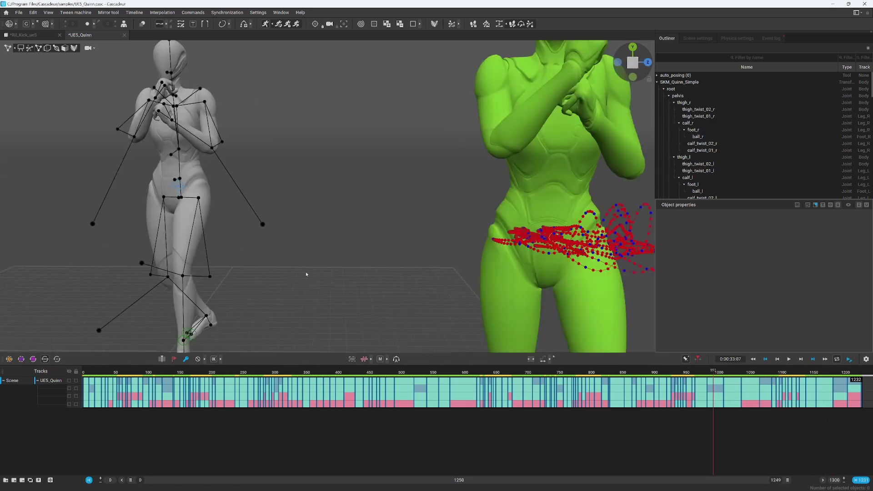
{"action": "left_click_drag", "start_coordinate": [289, 263], "coordinate": [396, 280], "text": "alt"}
{"action": "scroll", "coordinate": [396, 280], "scroll_direction": "up", "scroll_amount": 3}
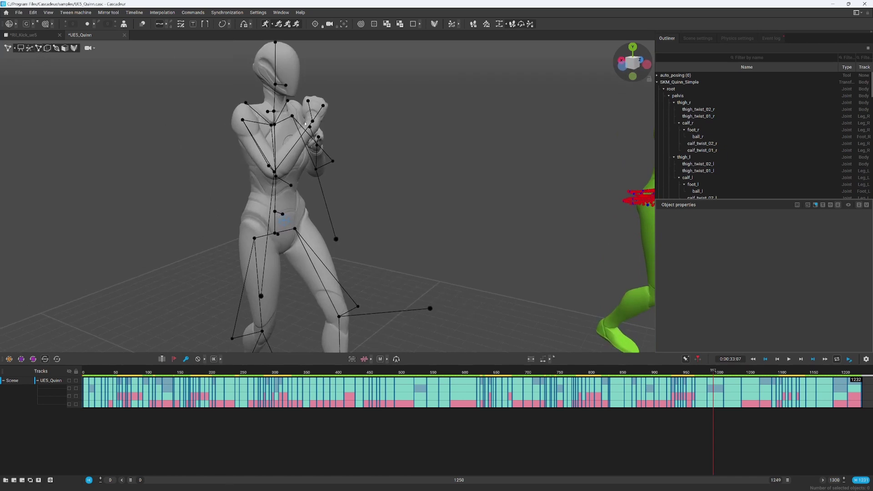
{"action": "left_click", "coordinate": [38, 48]}
{"action": "left_click", "coordinate": [29, 48]}
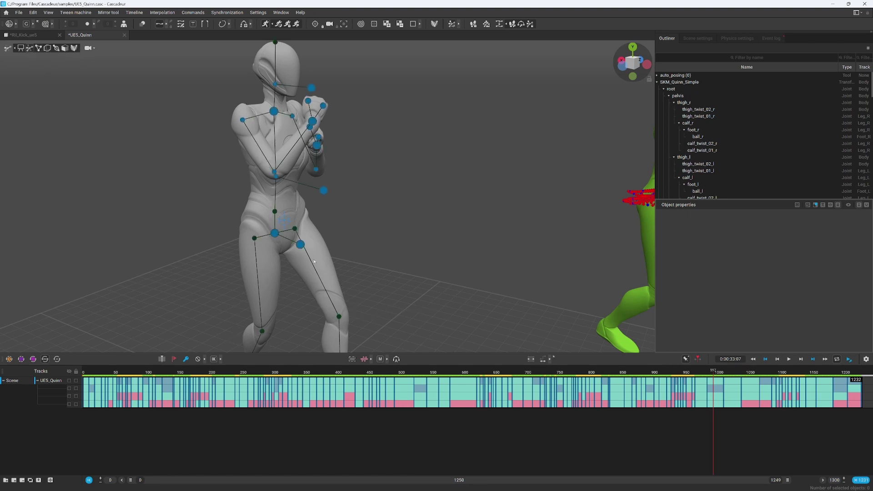
Step: Narrow the timeline view to frames 0–272 and scrub to frame 113 to examine Quinn's hands
{"action": "left_click_drag", "start_coordinate": [718, 374], "coordinate": [344, 373]}
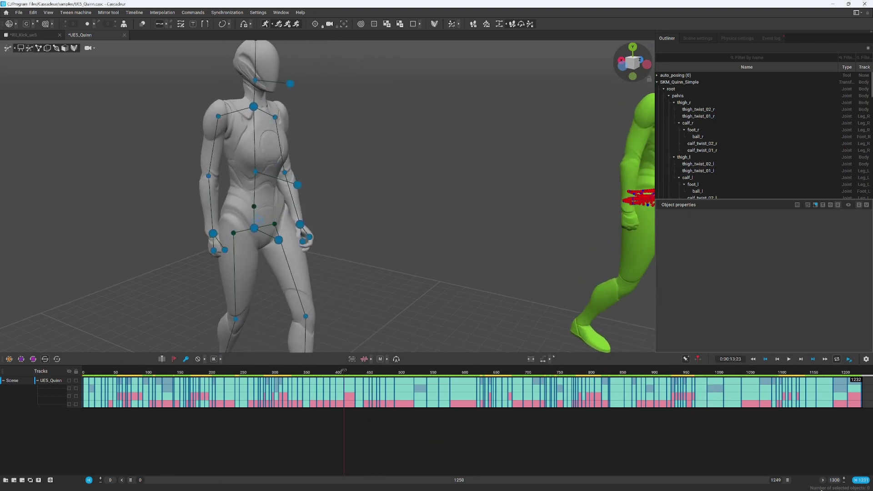
{"action": "left_click_drag", "start_coordinate": [795, 485], "coordinate": [281, 480]}
{"action": "mouse_move", "coordinate": [248, 372]}
{"action": "left_mouse_down"}
{"action": "mouse_move", "coordinate": [201, 373]}
{"action": "mouse_move", "coordinate": [246, 373]}
{"action": "mouse_move", "coordinate": [234, 374]}
{"action": "left_mouse_up"}
{"action": "right_click_drag", "start_coordinate": [418, 288], "coordinate": [322, 296]}
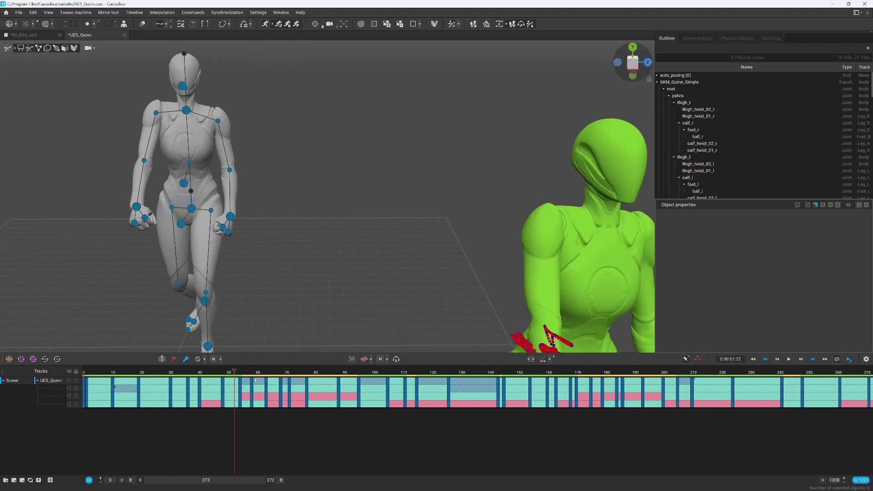
{"action": "left_click_drag", "start_coordinate": [234, 374], "coordinate": [403, 379]}
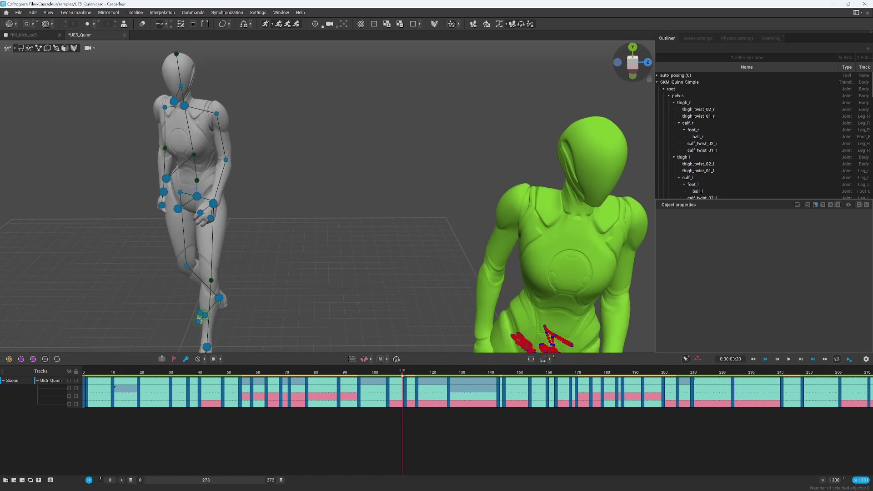
{"action": "mouse_move", "coordinate": [403, 374]}
{"action": "left_mouse_down"}
{"action": "mouse_move", "coordinate": [418, 374]}
{"action": "mouse_move", "coordinate": [411, 378]}
{"action": "left_mouse_up"}
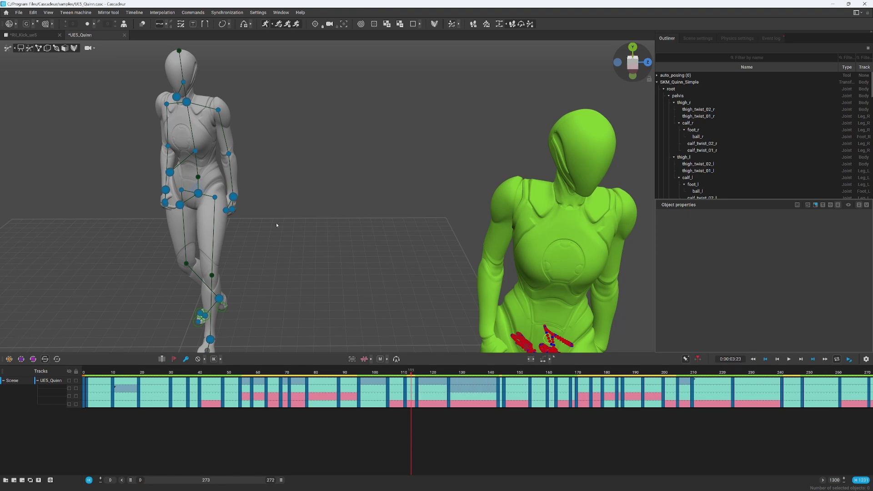
Step: Select the left hand's main point in Point controller mode, and mark frames 111–115 on the collapsed UE5_Quinn track
{"action": "left_click", "coordinate": [39, 48]}
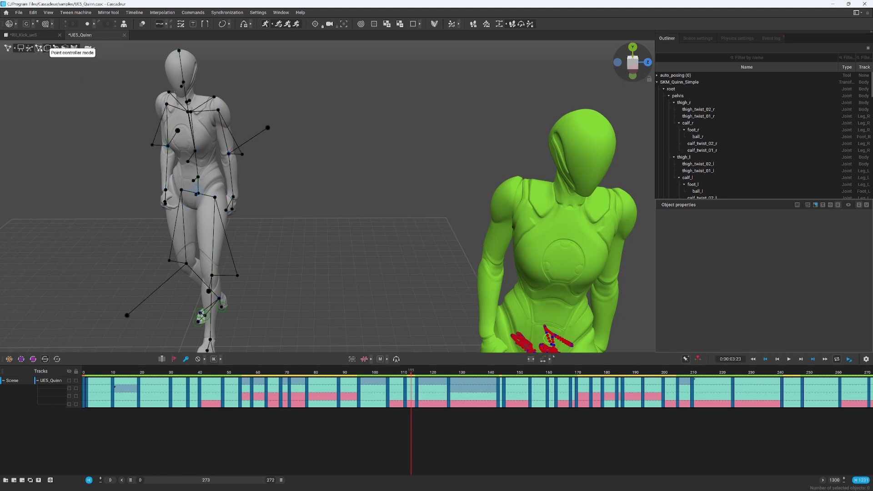
{"action": "left_click", "coordinate": [233, 198]}
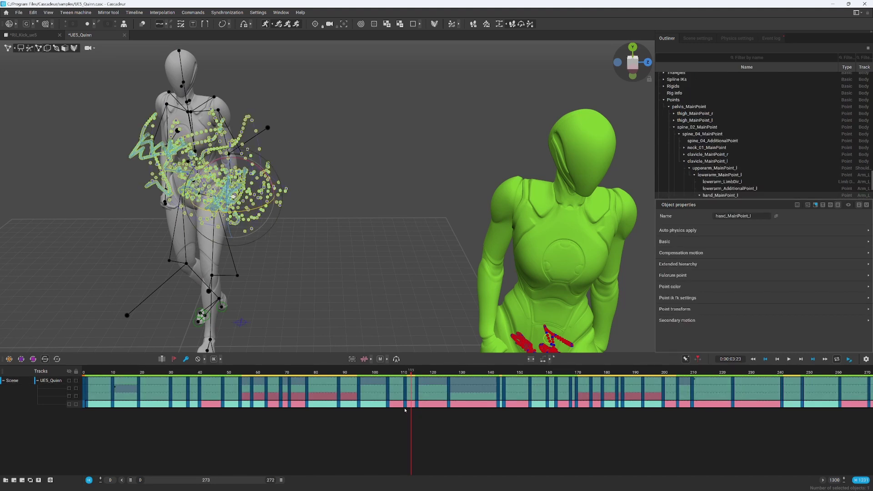
{"action": "left_click", "coordinate": [38, 380]}
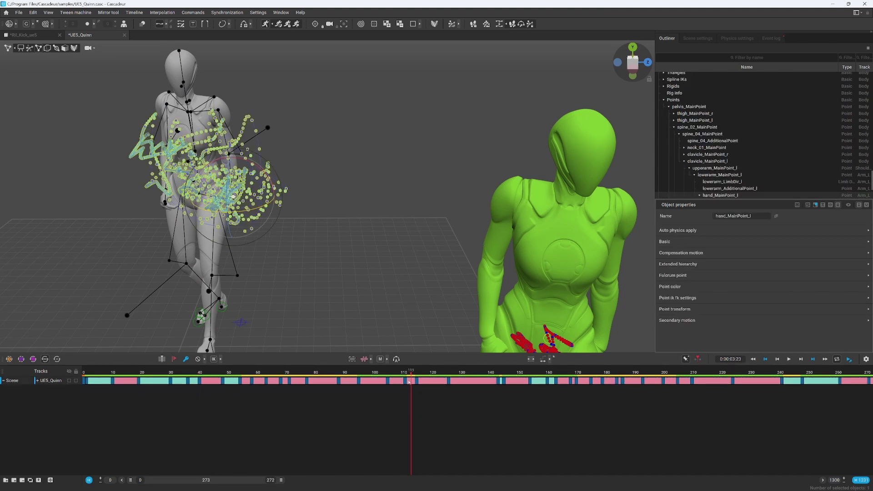
{"action": "left_click_drag", "start_coordinate": [405, 381], "coordinate": [416, 381]}
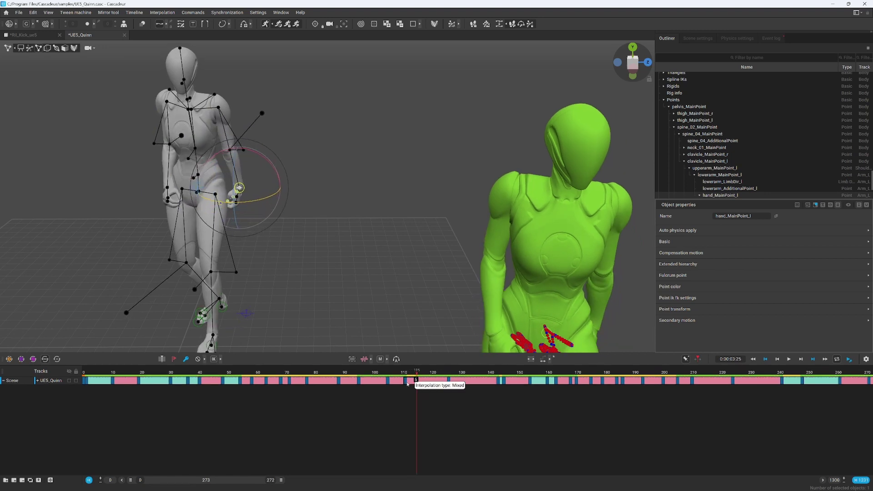
Step: At frame 111, select the left hand's main point with its child points and move the hand outward from the thigh
{"action": "scroll", "coordinate": [271, 252], "scroll_direction": "up", "scroll_amount": 3}
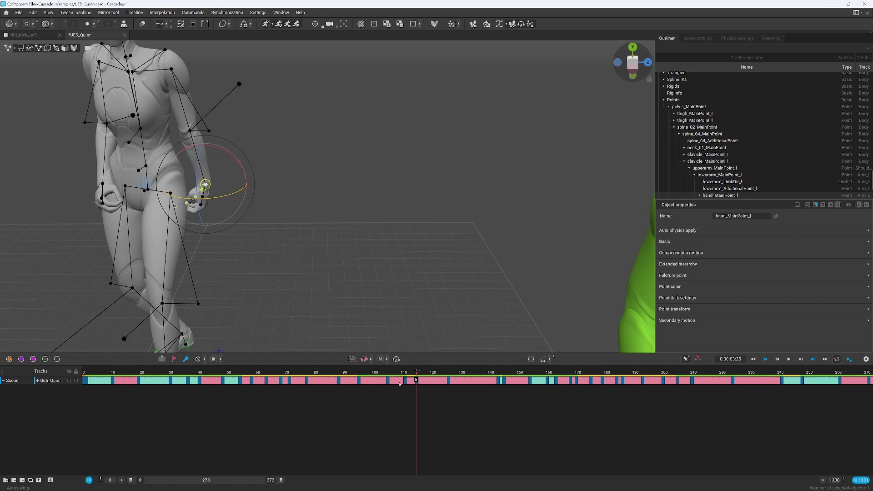
{"action": "mouse_move", "coordinate": [416, 372]}
{"action": "left_mouse_down"}
{"action": "mouse_move", "coordinate": [403, 374]}
{"action": "mouse_move", "coordinate": [404, 382]}
{"action": "mouse_move", "coordinate": [416, 383]}
{"action": "mouse_move", "coordinate": [414, 375]}
{"action": "left_mouse_up"}
{"action": "key", "text": "Left"}
{"action": "key", "text": "Left"}
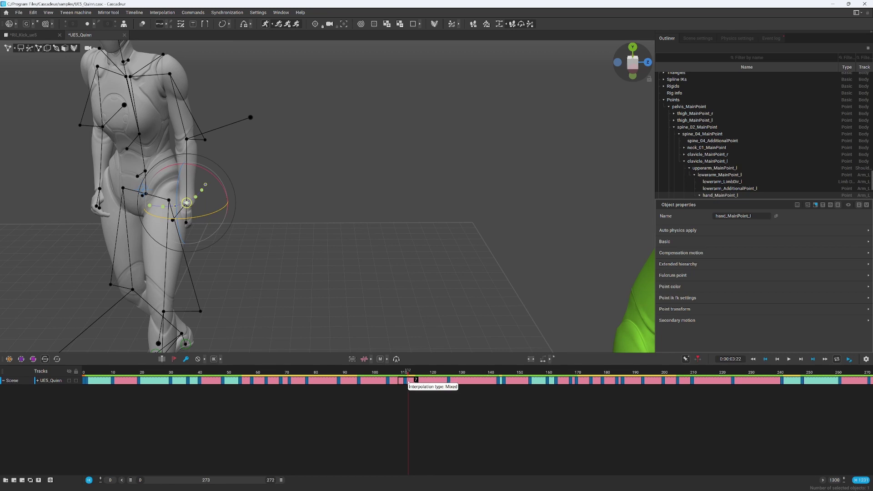
{"action": "left_click_drag", "start_coordinate": [408, 374], "coordinate": [406, 376]}
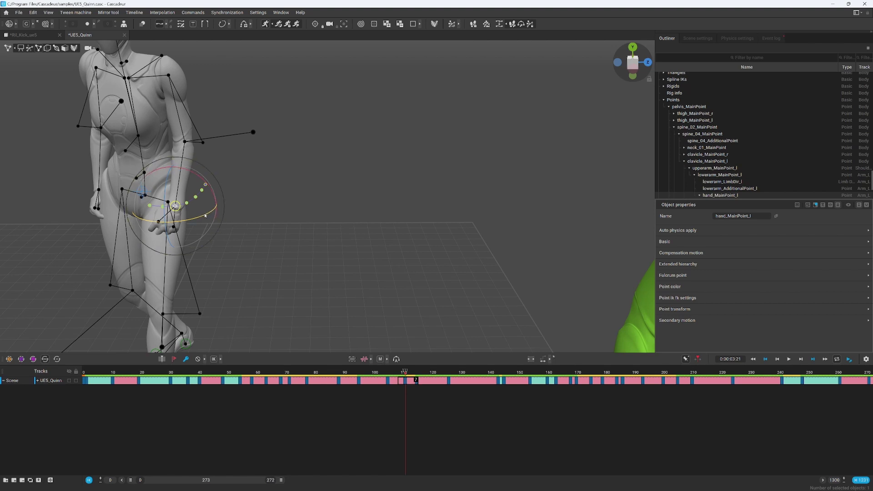
{"action": "key", "text": "w"}
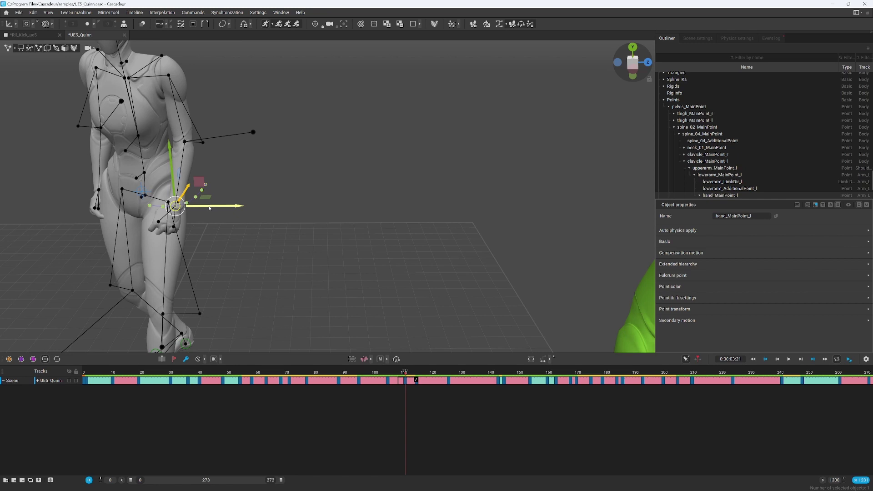
{"action": "double_click", "coordinate": [176, 206]}
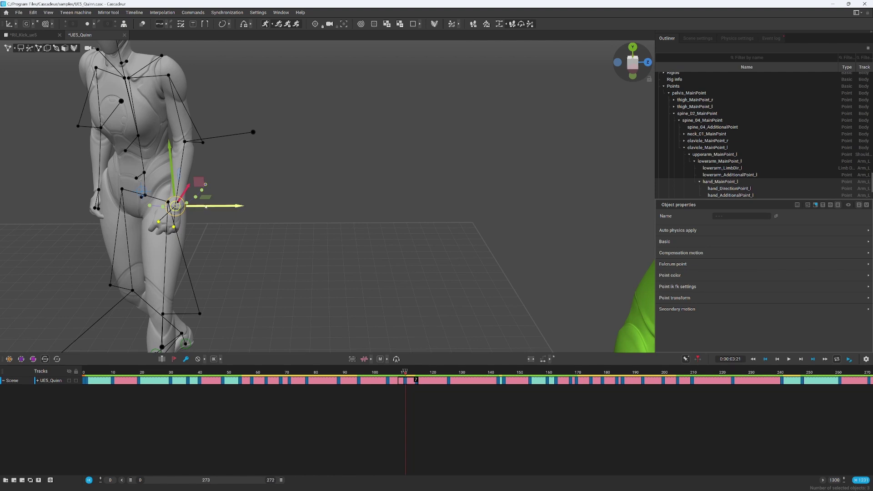
{"action": "left_click_drag", "start_coordinate": [202, 186], "coordinate": [215, 186]}
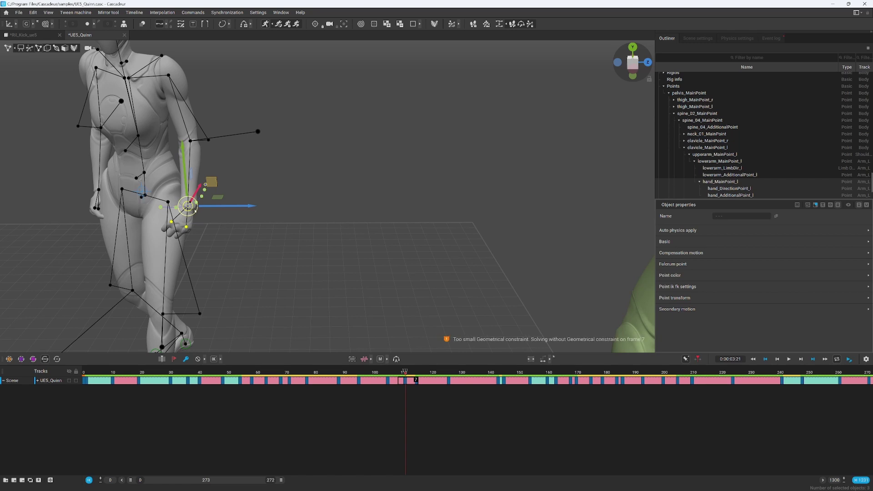
Step: Rotate the left hand at frame 111 into a natural downward pose and shift it slightly farther from the thigh
{"action": "key", "text": "e"}
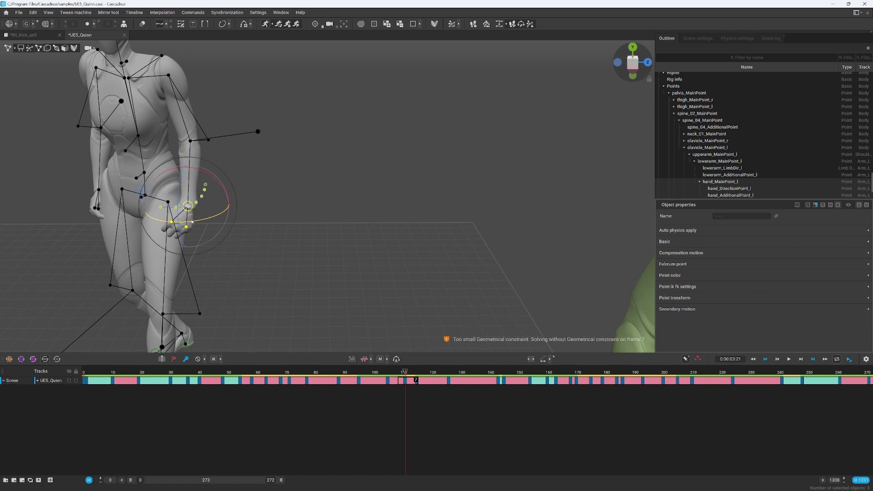
{"action": "left_click_drag", "start_coordinate": [193, 222], "coordinate": [204, 220]}
{"action": "left_click_drag", "start_coordinate": [226, 192], "coordinate": [223, 186]}
{"action": "left_click_drag", "start_coordinate": [180, 226], "coordinate": [199, 225]}
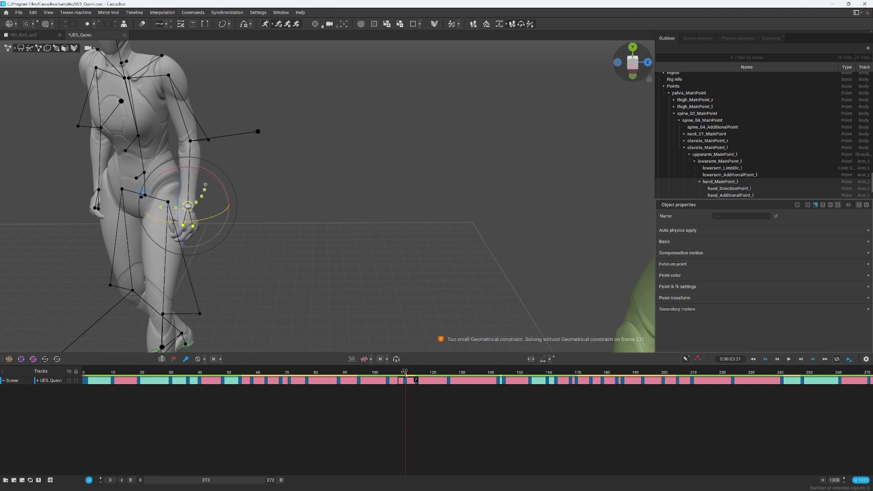
{"action": "mouse_move", "coordinate": [406, 375]}
{"action": "left_mouse_down"}
{"action": "mouse_move", "coordinate": [394, 378]}
{"action": "mouse_move", "coordinate": [406, 379]}
{"action": "left_mouse_up"}
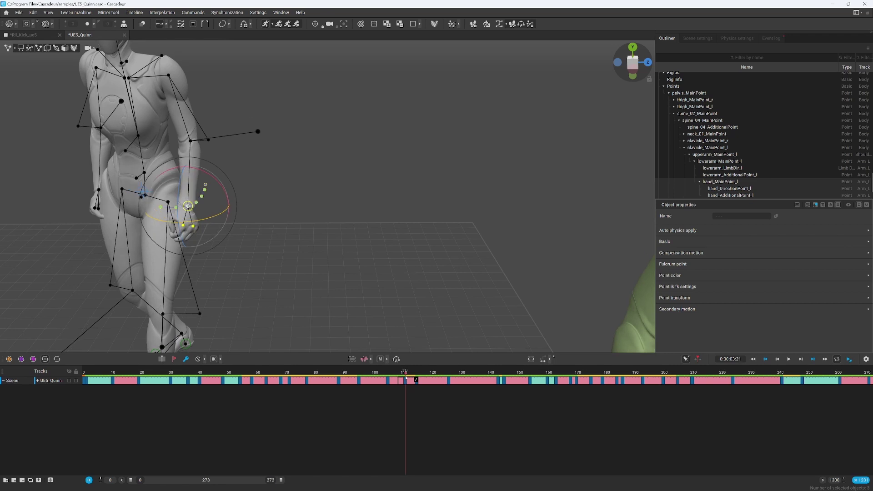
{"action": "mouse_move", "coordinate": [220, 217]}
{"action": "left_mouse_down"}
{"action": "mouse_move", "coordinate": [229, 198]}
{"action": "mouse_move", "coordinate": [224, 207]}
{"action": "left_mouse_up"}
{"action": "key", "text": "w"}
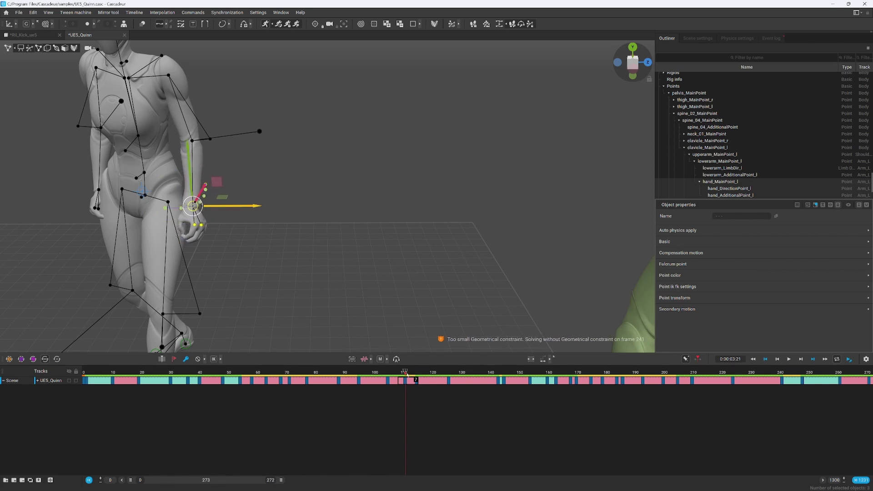
Step: Play the animation past frame 111 to review the adjusted left hand motion
{"action": "mouse_move", "coordinate": [407, 377]}
{"action": "left_mouse_down"}
{"action": "mouse_move", "coordinate": [396, 379]}
{"action": "mouse_move", "coordinate": [461, 384]}
{"action": "mouse_move", "coordinate": [401, 385]}
{"action": "left_mouse_up"}
{"action": "key", "text": "space"}
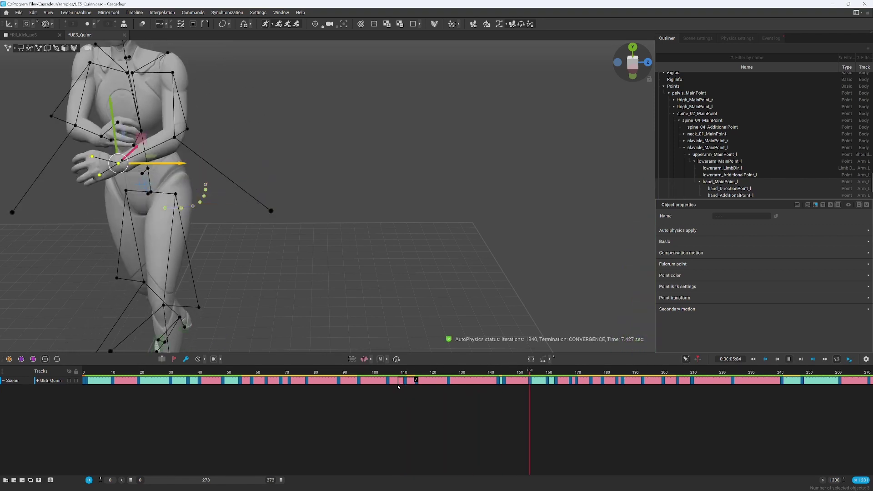
{"action": "key", "text": "space"}
Step: Add a keyframe at frame 138 on the UE5_Quinn track and undo the unwanted interpolation change around it
{"action": "left_click_drag", "start_coordinate": [530, 371], "coordinate": [484, 378]}
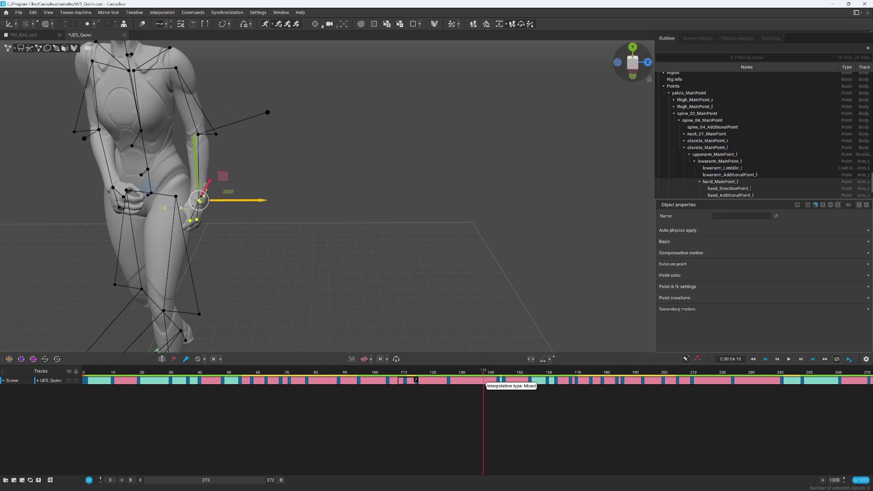
{"action": "left_click", "coordinate": [484, 384]}
{"action": "key", "text": "Delete"}
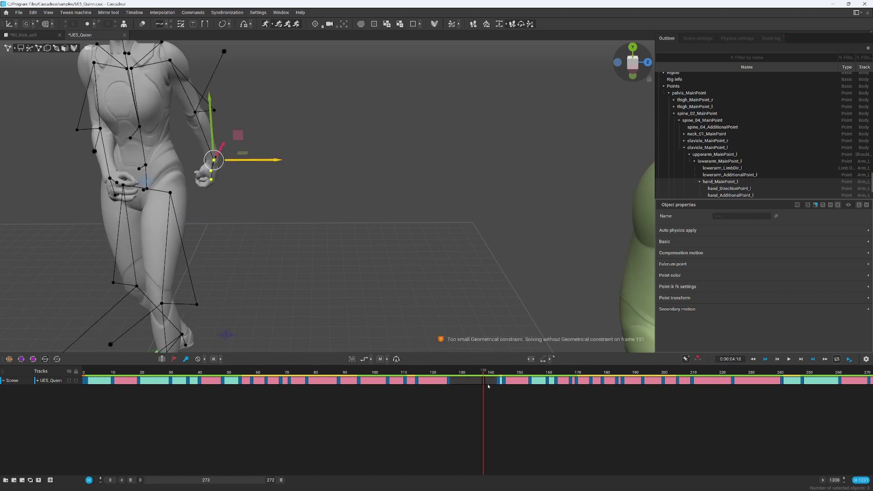
{"action": "key", "text": "ctrl+z"}
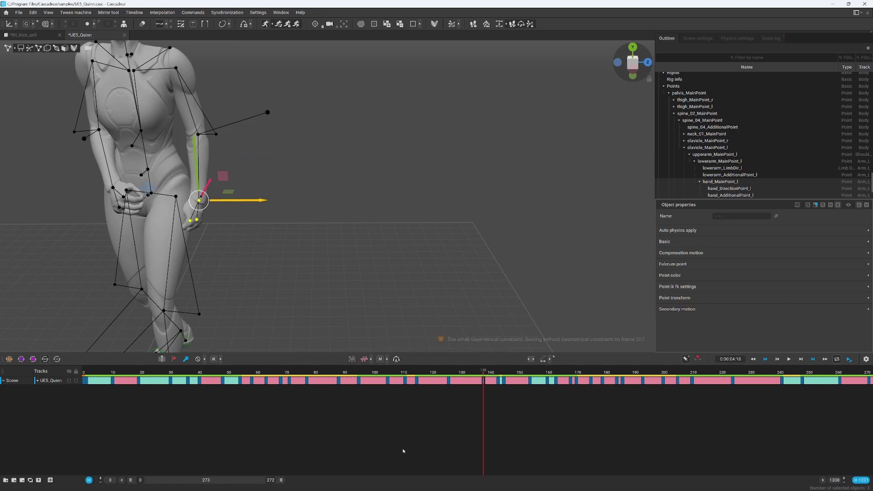
Step: With the timeline narrowed to frames 110–208, rotate the left hand at frame 138, move it slightly outward, and replay the motion
{"action": "left_click_drag", "start_coordinate": [281, 481], "coordinate": [228, 482]}
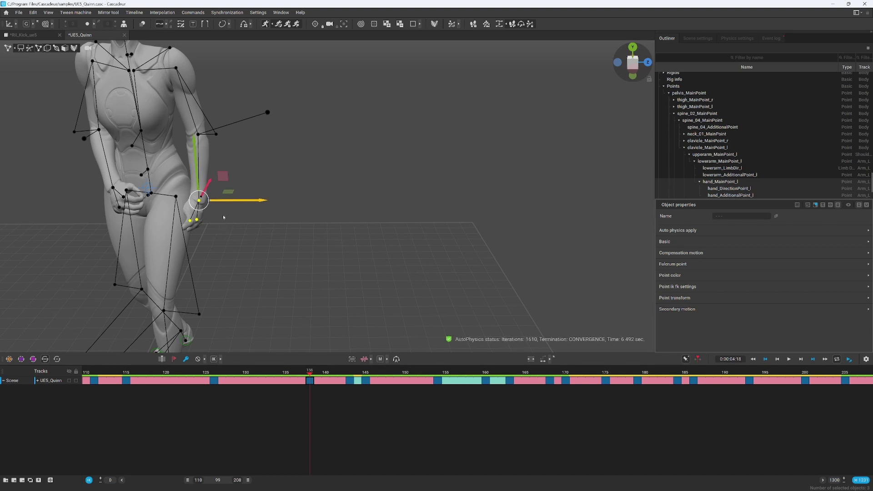
{"action": "key", "text": "e"}
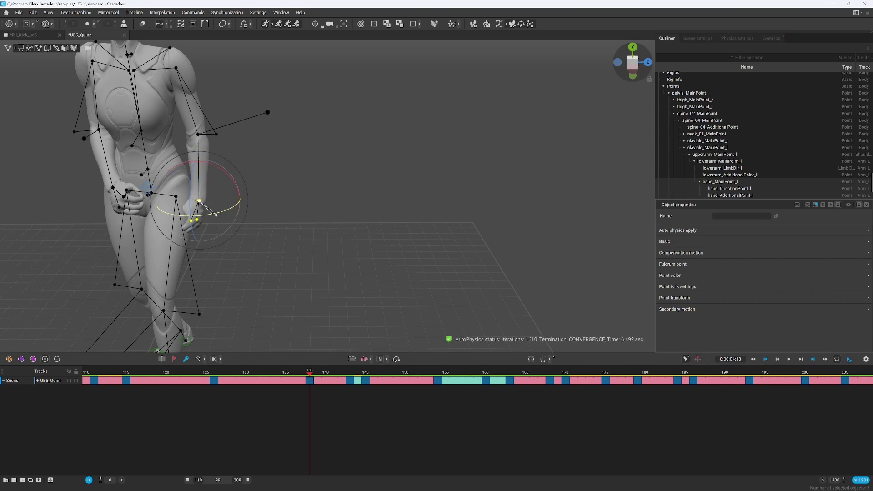
{"action": "mouse_move", "coordinate": [217, 214]}
{"action": "left_mouse_down"}
{"action": "mouse_move", "coordinate": [227, 208]}
{"action": "mouse_move", "coordinate": [219, 207]}
{"action": "left_mouse_up"}
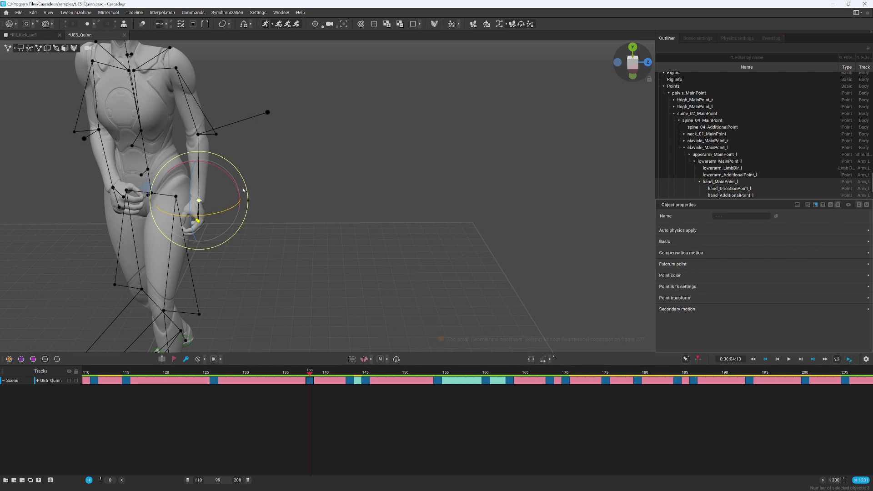
{"action": "key", "text": "w"}
{"action": "left_click_drag", "start_coordinate": [232, 200], "coordinate": [238, 201]}
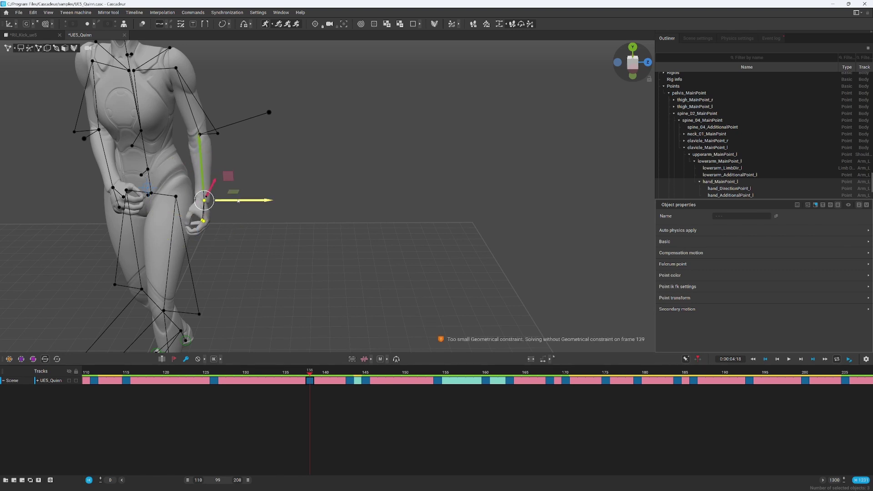
{"action": "left_click_drag", "start_coordinate": [312, 373], "coordinate": [268, 390]}
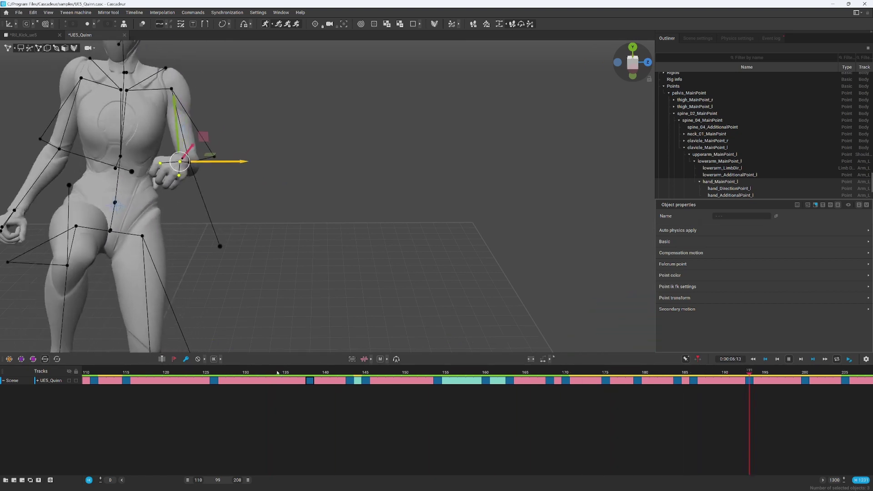
Step: Replay the frames 110–208 interval with the whole character in view and scrub up to frame 161 to review the left hand
{"action": "key", "text": "space"}
{"action": "scroll", "coordinate": [292, 287], "scroll_direction": "down", "scroll_amount": 4}
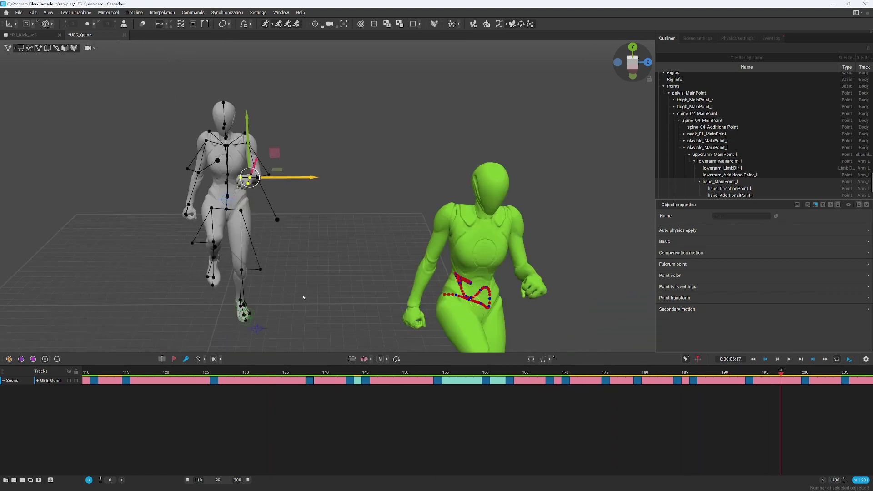
{"action": "key", "text": "space"}
{"action": "key", "text": "space"}
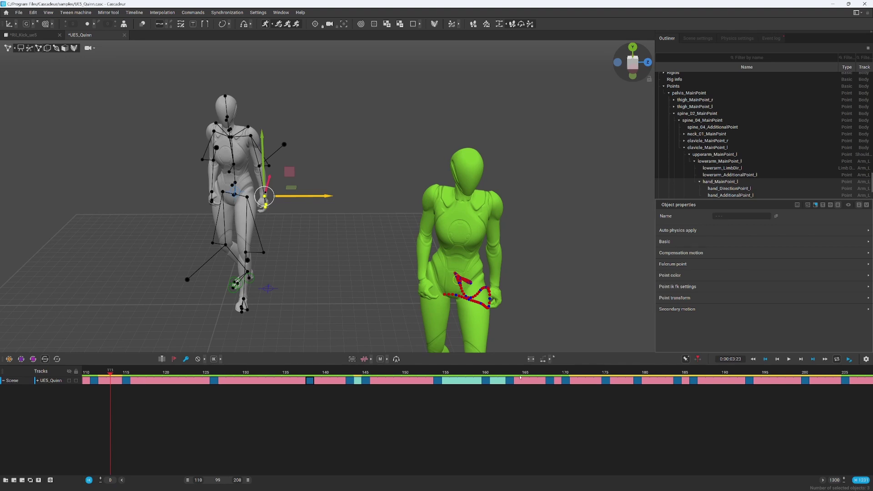
{"action": "left_click_drag", "start_coordinate": [139, 376], "coordinate": [486, 353]}
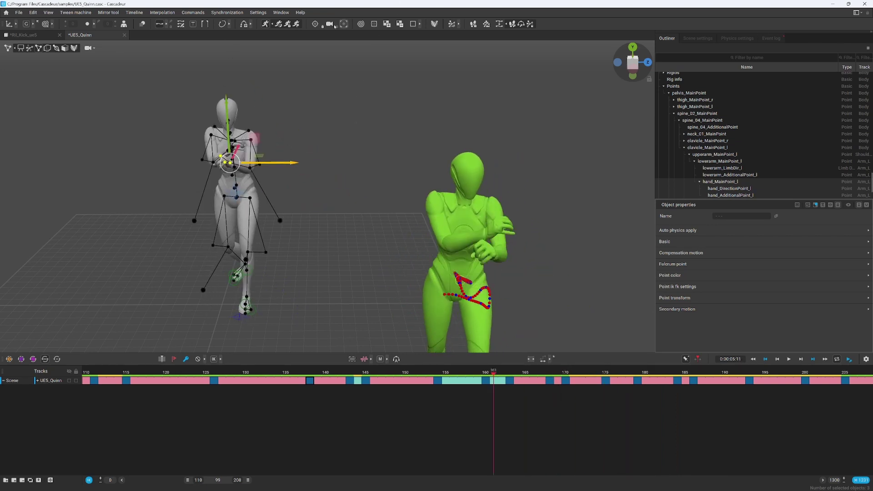
Step: Snap the animation to Auto Physics, scrub back to frame 113 to check it, and switch off Auto Physics
{"action": "left_click", "coordinate": [278, 25]}
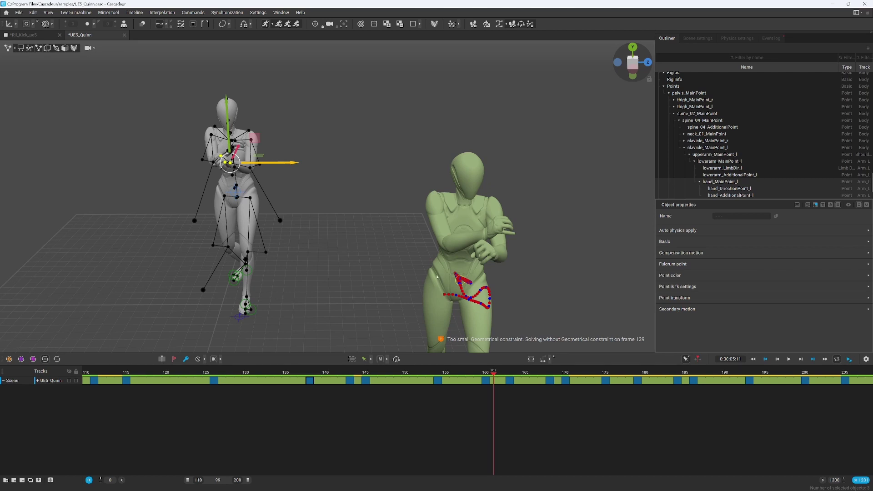
{"action": "left_click_drag", "start_coordinate": [473, 373], "coordinate": [108, 380]}
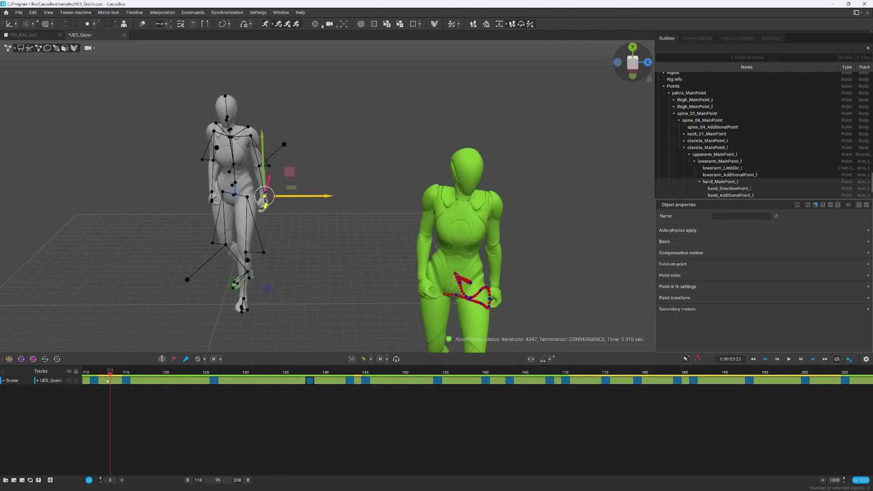
{"action": "scroll", "coordinate": [314, 265], "scroll_direction": "down", "scroll_amount": 3}
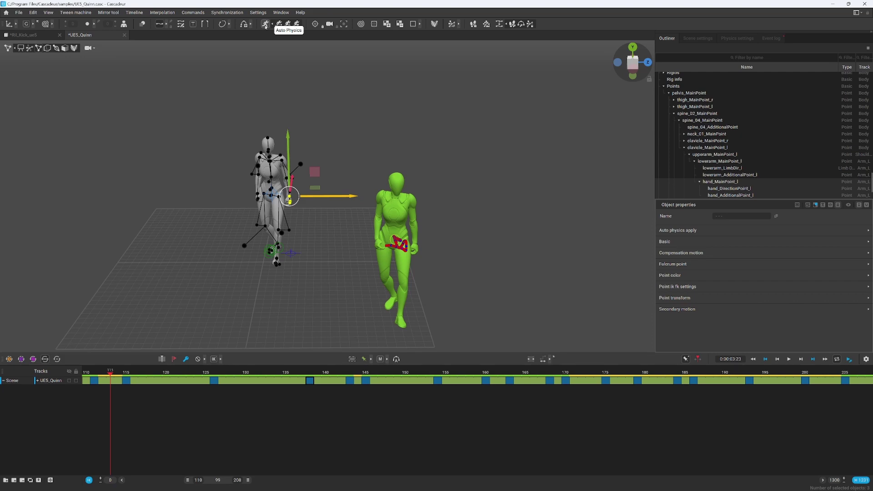
{"action": "left_click", "coordinate": [265, 24]}
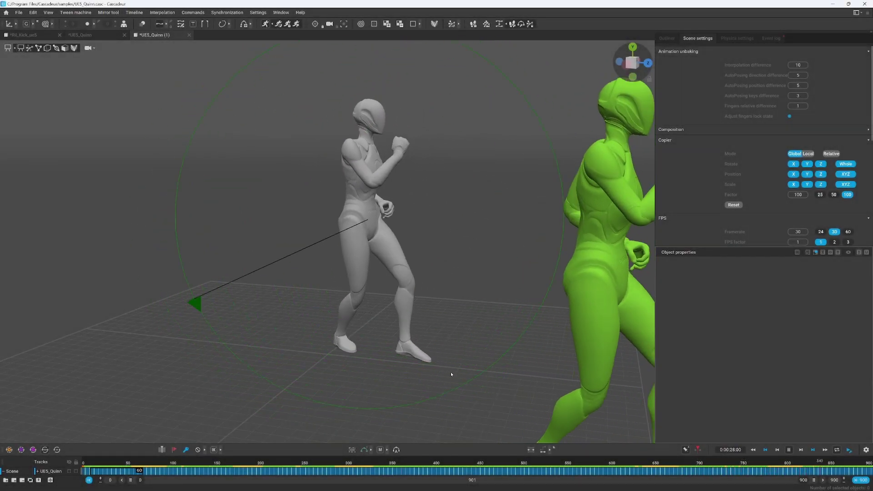
Step: Stop playback in the UE5_Quinn (1) scene and unbake a 74-frame interval starting near frame 11
{"action": "left_click_drag", "start_coordinate": [460, 375], "coordinate": [347, 374], "text": "alt"}
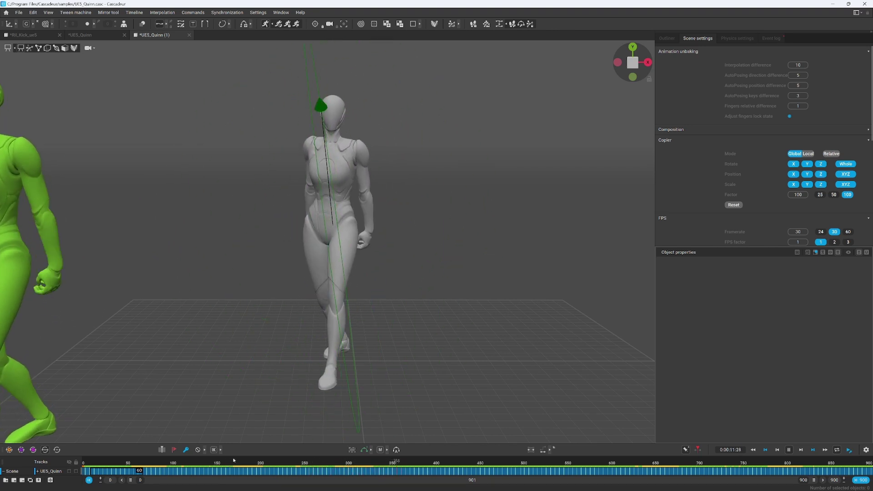
{"action": "key", "text": "space"}
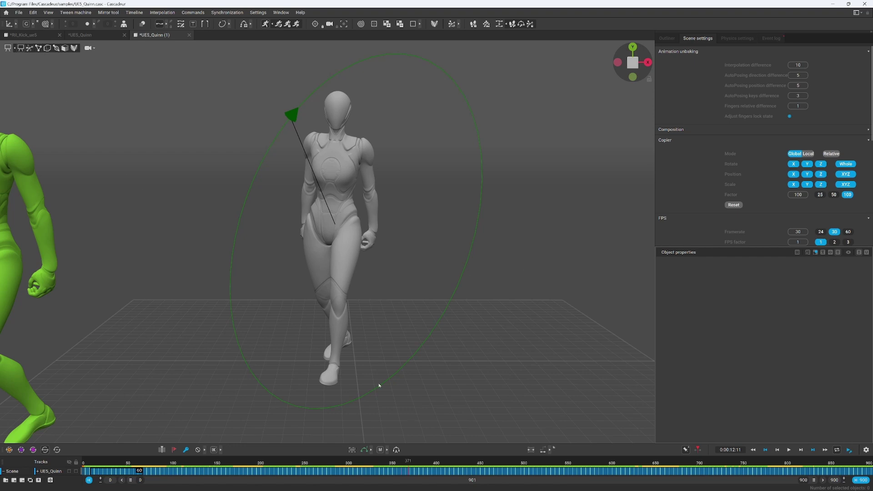
{"action": "left_click_drag", "start_coordinate": [273, 341], "coordinate": [460, 351], "text": "alt"}
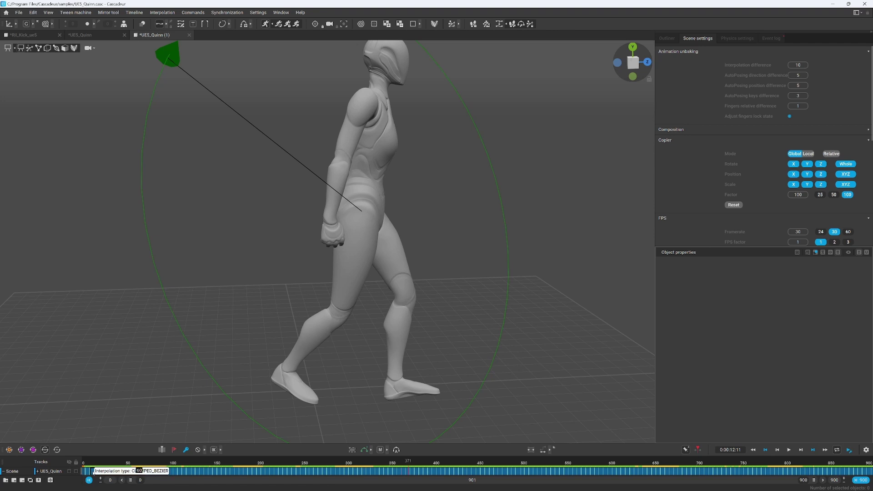
{"action": "left_click_drag", "start_coordinate": [93, 471], "coordinate": [156, 471]}
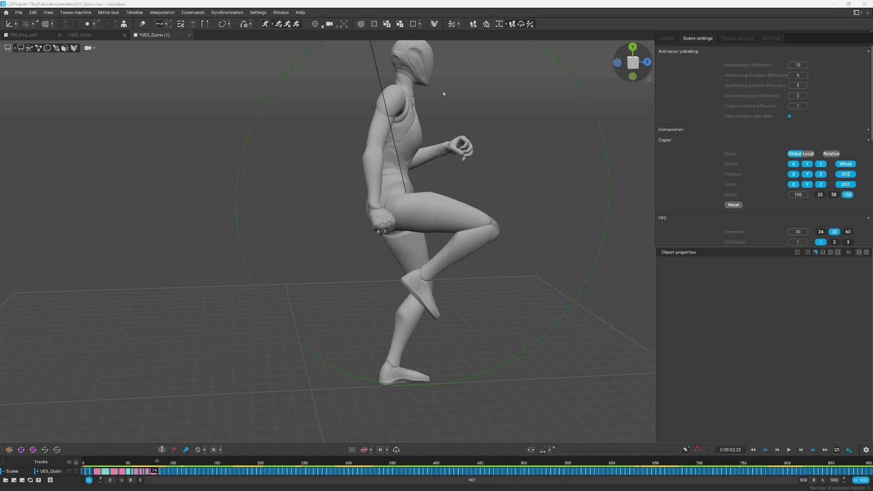
Step: Display the scene settings and examine the Animation unbaking parameters
{"action": "left_click", "coordinate": [669, 39]}
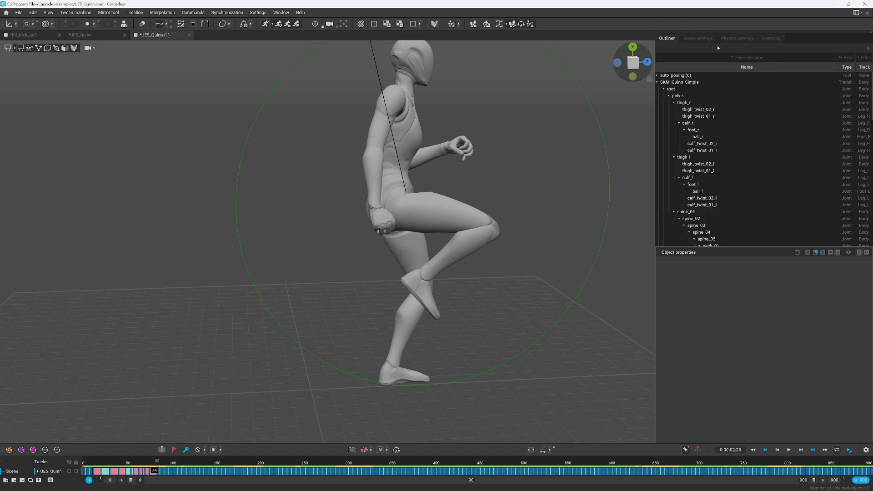
{"action": "left_click", "coordinate": [697, 40]}
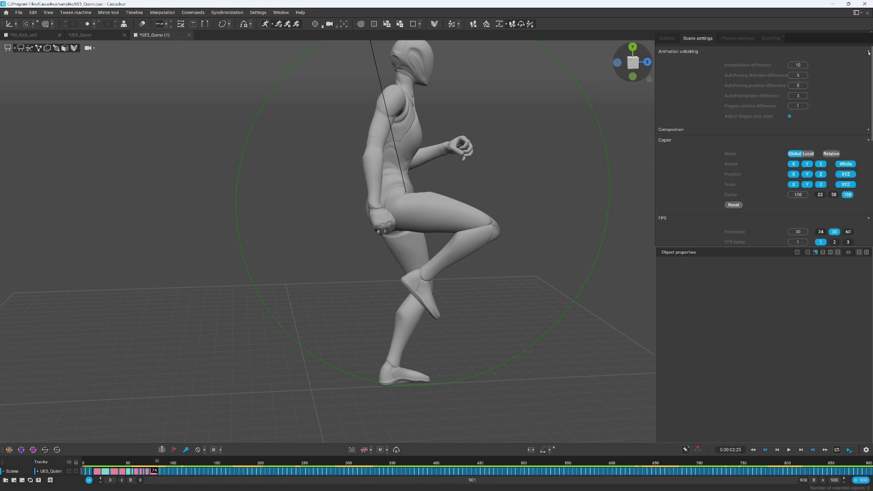
{"action": "left_click", "coordinate": [723, 53]}
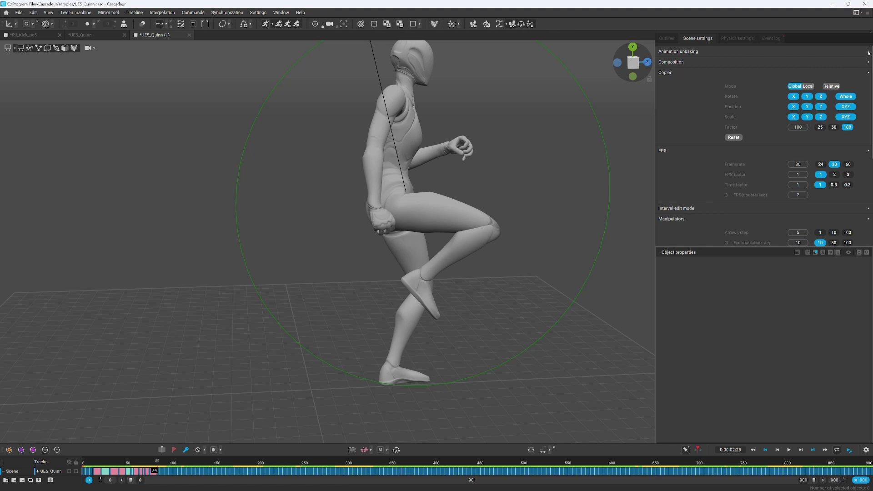
{"action": "left_click", "coordinate": [830, 53]}
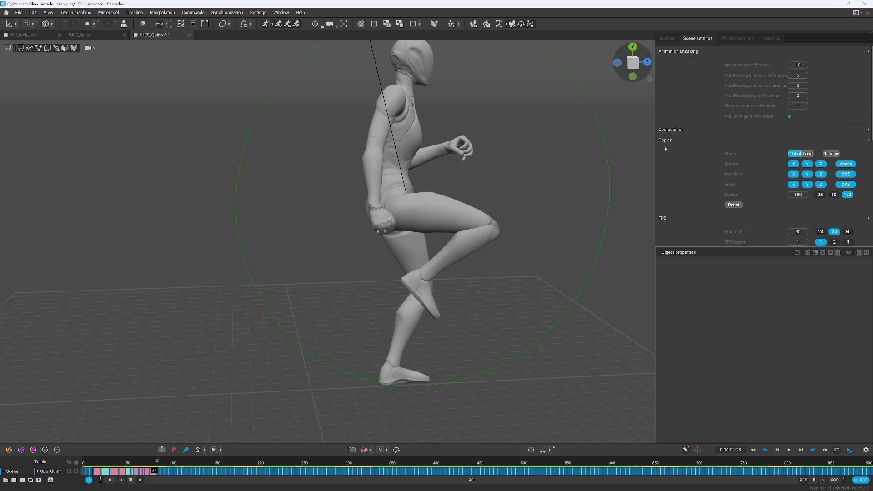
Step: Play and scrub the unbaked opening interval from a front view to compare the character with its physics double
{"action": "scroll", "coordinate": [421, 363], "scroll_direction": "down", "scroll_amount": 5}
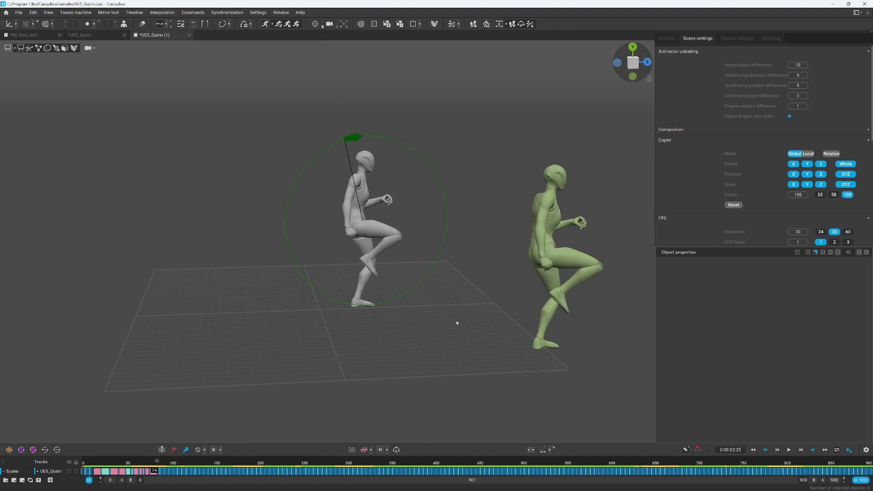
{"action": "right_click_drag", "start_coordinate": [452, 328], "coordinate": [445, 306]}
{"action": "scroll", "coordinate": [410, 276], "scroll_direction": "up", "scroll_amount": 4}
{"action": "left_click_drag", "start_coordinate": [433, 267], "coordinate": [248, 291], "text": "alt"}
{"action": "right_click_drag", "start_coordinate": [335, 278], "coordinate": [410, 272]}
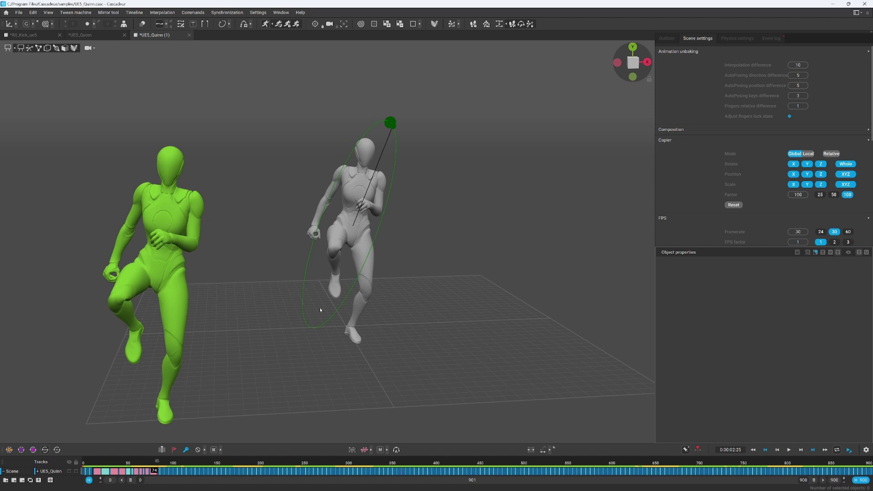
{"action": "left_click_drag", "start_coordinate": [120, 466], "coordinate": [92, 470]}
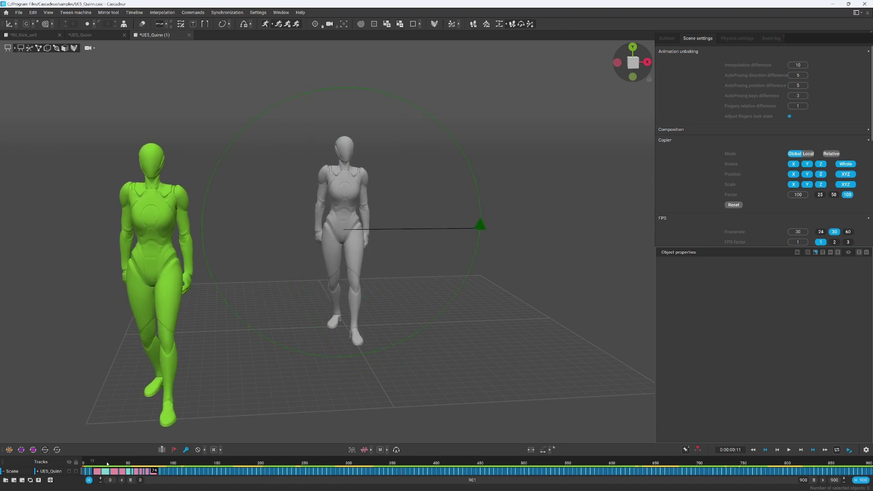
{"action": "key", "text": "space"}
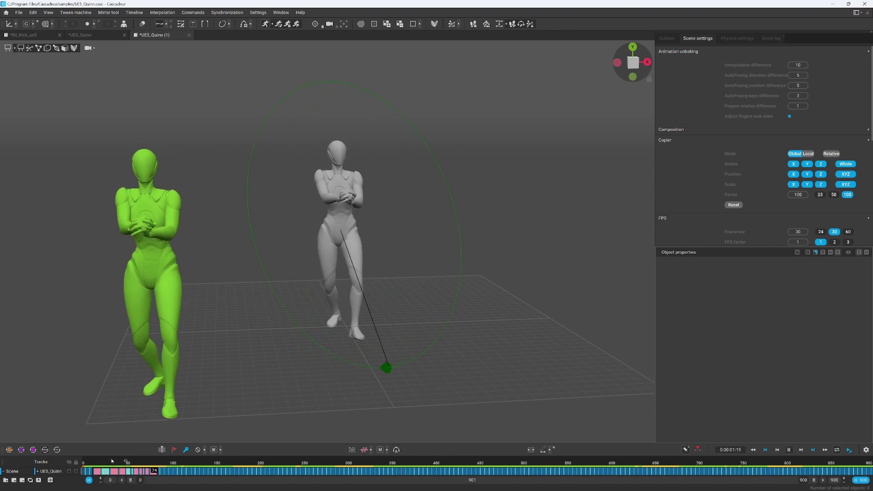
{"action": "key", "text": "space"}
{"action": "left_click_drag", "start_coordinate": [152, 463], "coordinate": [117, 472]}
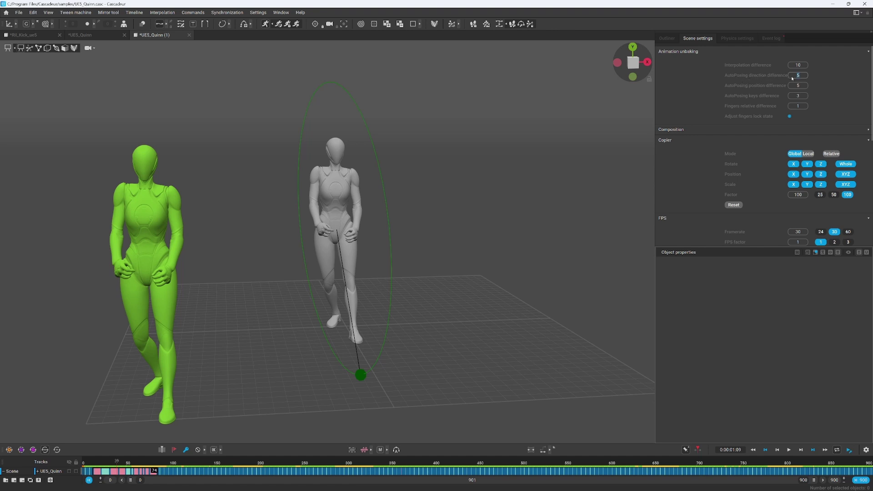
Step: Set the AutoPosing direction, position and keys differences to 1 for unbaking
{"action": "type", "text": "1"}
{"action": "type", "text": "1"}
{"action": "left_click", "coordinate": [800, 66]}
Step: Select the next 85-frame interval ending near frame 174 and set the unbaking interpolation difference to 90
{"action": "left_click_drag", "start_coordinate": [164, 474], "coordinate": [238, 473]}
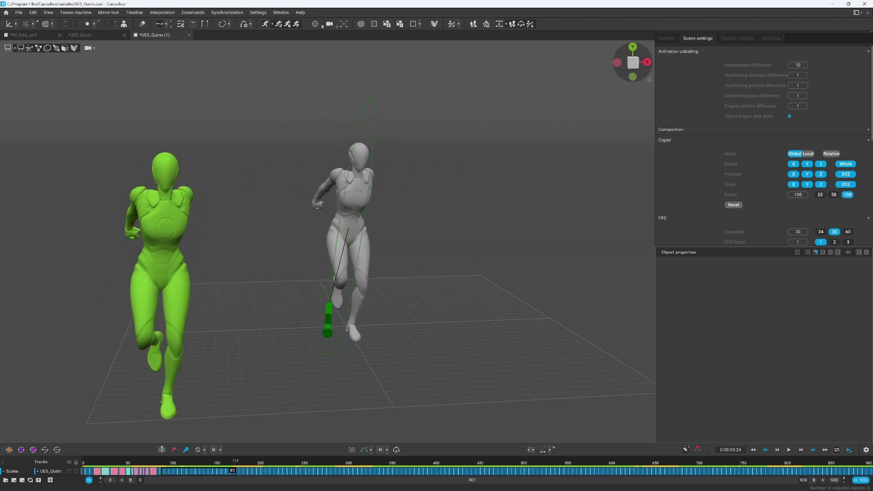
{"action": "double_click", "coordinate": [801, 67]}
{"action": "type", "text": "90"}
Step: Unbake the selected interval with the AutoPosing direction, position, keys and fingers relative differences set to 10
{"action": "left_click", "coordinate": [801, 76]}
{"action": "type", "text": "5"}
{"action": "double_click", "coordinate": [800, 96]}
{"action": "type", "text": "5"}
{"action": "type", "text": "10"}
{"action": "left_click", "coordinate": [799, 86]}
{"action": "key", "text": "BackSpace"}
{"action": "type", "text": "1010"}
{"action": "double_click", "coordinate": [799, 106]}
{"action": "type", "text": "10"}
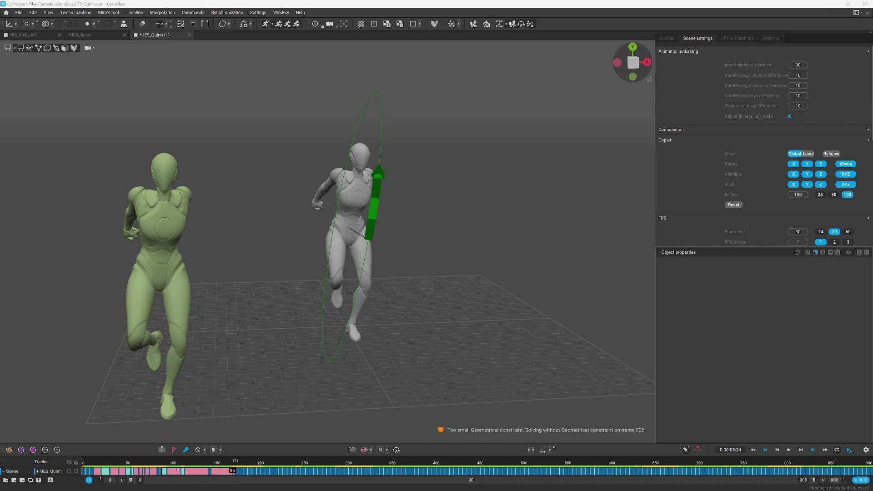
Step: Enlarge the timeline and play and scrub through the newly unbaked interval and the frames after it to review the motion
{"action": "left_click_drag", "start_coordinate": [261, 443], "coordinate": [288, 346]}
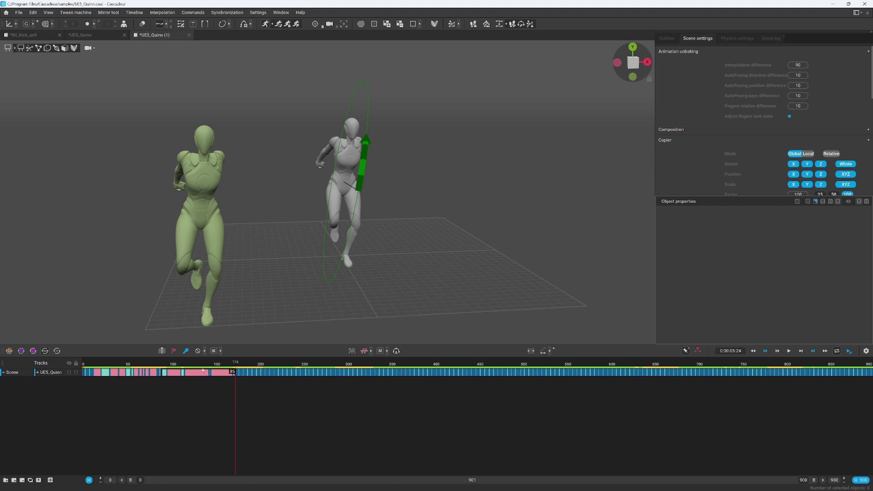
{"action": "left_click_drag", "start_coordinate": [201, 366], "coordinate": [169, 368]}
{"action": "key", "text": "space"}
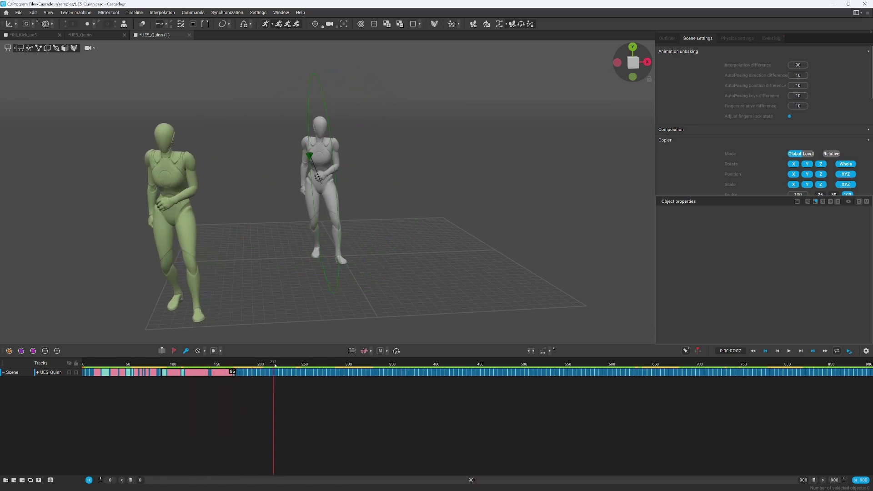
{"action": "left_click_drag", "start_coordinate": [147, 372], "coordinate": [174, 372]}
{"action": "key", "text": "space"}
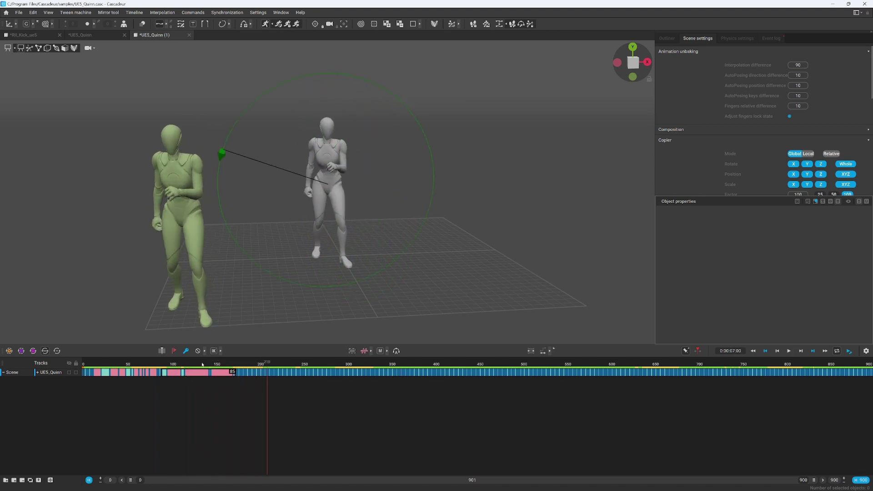
{"action": "left_click_drag", "start_coordinate": [204, 366], "coordinate": [172, 367]}
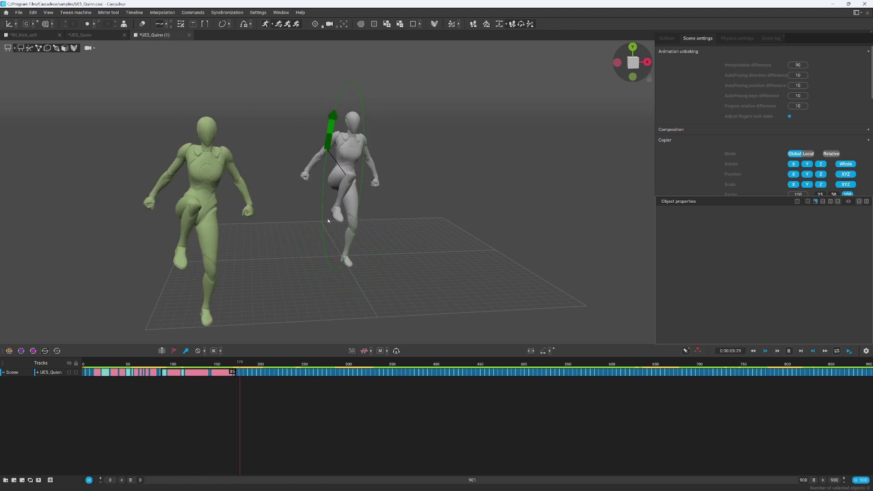
{"action": "key", "text": "space"}
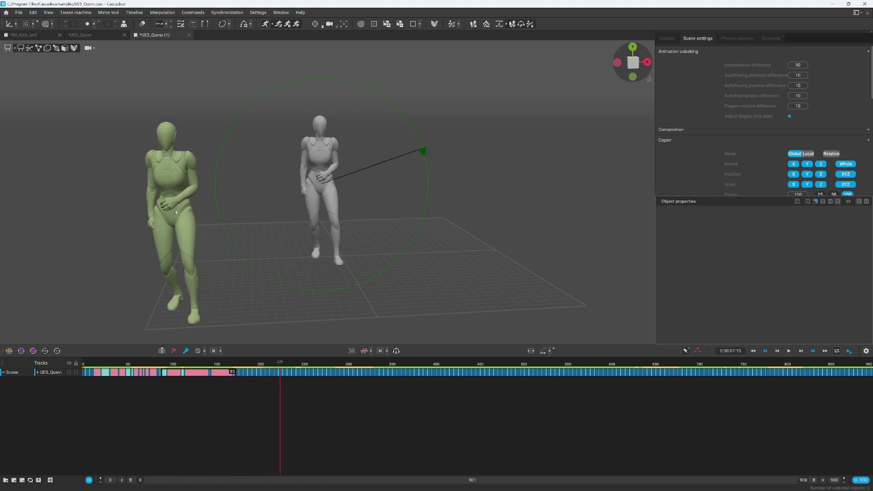
{"action": "left_click_drag", "start_coordinate": [275, 372], "coordinate": [516, 373]}
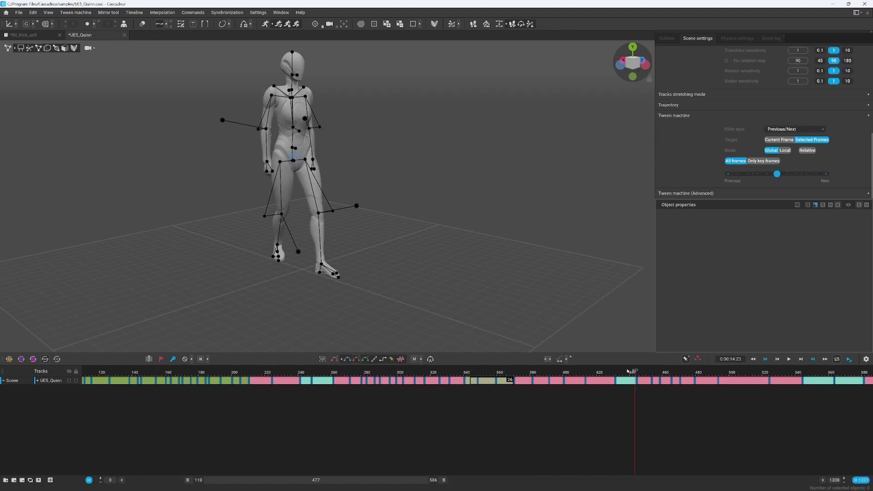
{"action": "left_click_drag", "start_coordinate": [628, 373], "coordinate": [686, 381]}
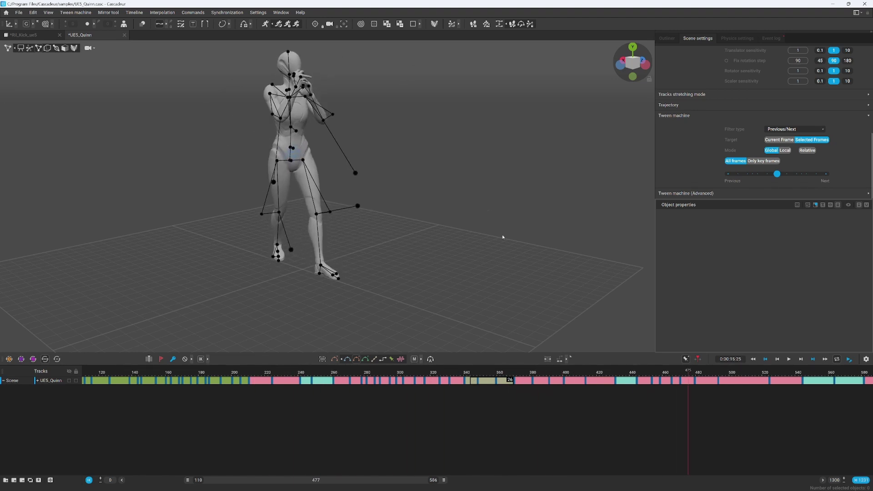
Step: Examine the character from several angles and distances in the UE5_Quinn scene
{"action": "left_click_drag", "start_coordinate": [511, 236], "coordinate": [248, 228], "text": "alt"}
{"action": "scroll", "coordinate": [408, 177], "scroll_direction": "up", "scroll_amount": 3}
{"action": "left_click_drag", "start_coordinate": [410, 162], "coordinate": [546, 218], "text": "alt"}
{"action": "scroll", "coordinate": [364, 191], "scroll_direction": "down", "scroll_amount": 4}
{"action": "left_click_drag", "start_coordinate": [343, 158], "coordinate": [484, 155], "text": "alt"}
{"action": "right_click_drag", "start_coordinate": [485, 155], "coordinate": [287, 151]}
{"action": "scroll", "coordinate": [375, 142], "scroll_direction": "up", "scroll_amount": 5}
{"action": "scroll", "coordinate": [287, 150], "scroll_direction": "down", "scroll_amount": 5}
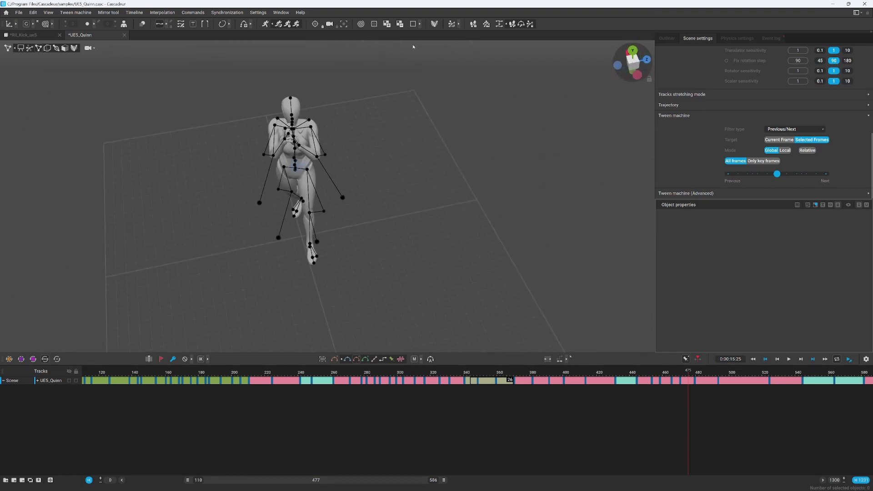
Step: Open the FBX/DAE export options for the UE5_Quinn scene and move the dialog clear of the character
{"action": "left_click", "coordinate": [18, 13]}
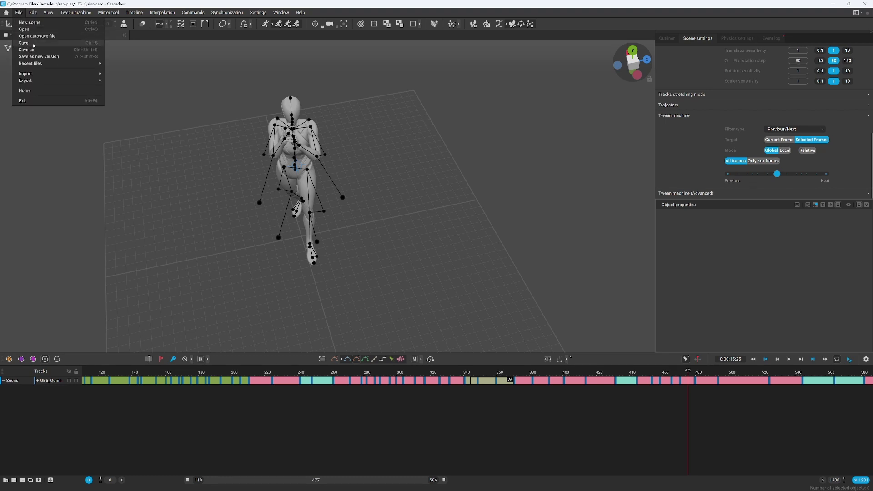
{"action": "mouse_move", "coordinate": [32, 80]}
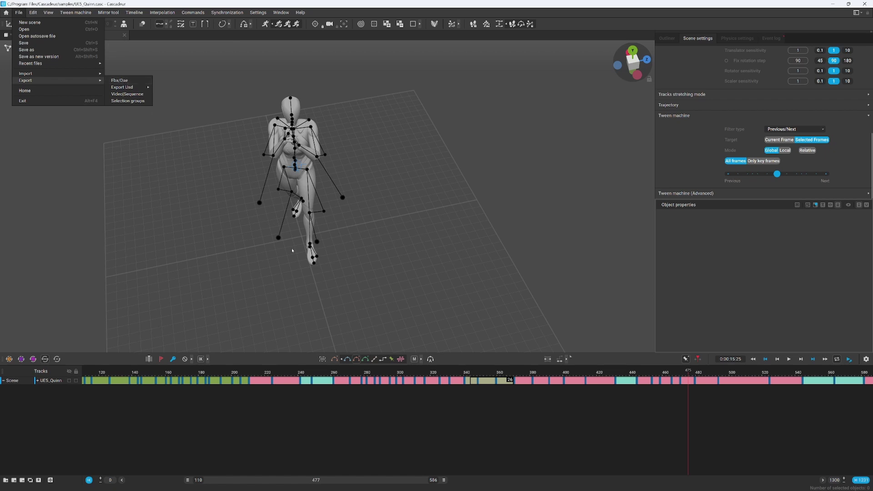
{"action": "left_click", "coordinate": [124, 80]}
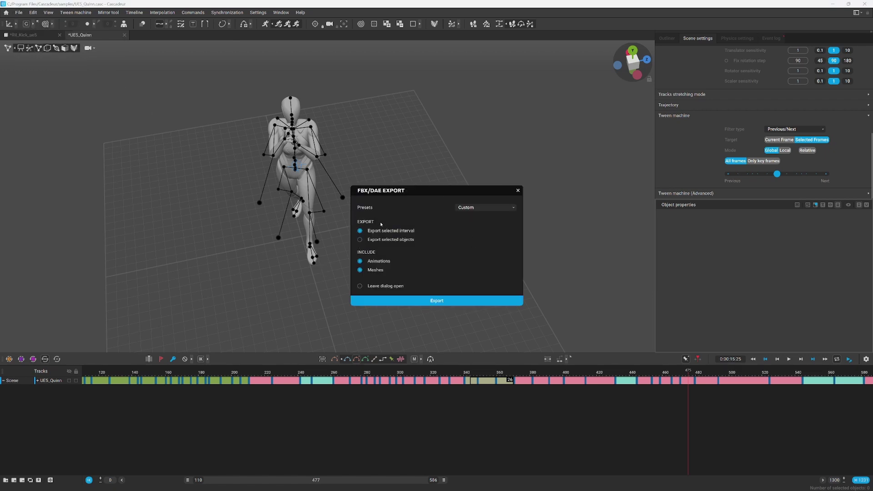
{"action": "left_click_drag", "start_coordinate": [429, 193], "coordinate": [511, 128]}
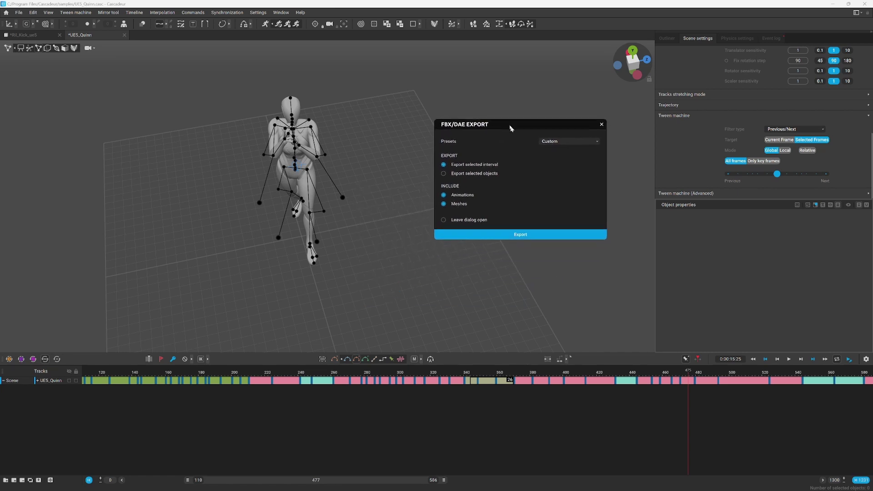